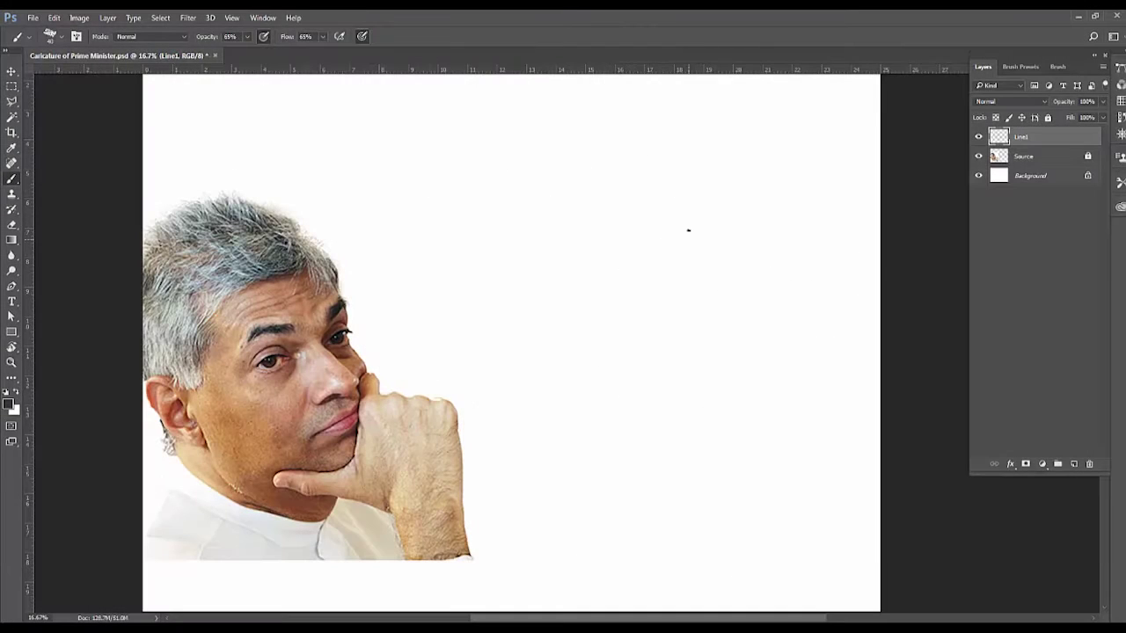
Rough in the head outline, face edges, jaw and nose shape in light pencil lines.
drag(686, 232, 703, 276)
drag(464, 187, 616, 160)
drag(471, 225, 481, 563)
drag(490, 257, 494, 450)
mouse_move(523, 393)
mouse_down()
mouse_move(543, 503)
mouse_move(654, 584)
mouse_up()
drag(696, 555, 779, 479)
drag(790, 313, 776, 479)
drag(700, 274, 780, 332)
drag(679, 306, 766, 358)
mouse_move(692, 401)
mouse_down()
mouse_move(764, 361)
mouse_move(695, 400)
mouse_up()
Add the brow line, nose details, hair lines, cheek and ear outline.
drag(685, 372, 684, 394)
drag(700, 321, 658, 292)
mouse_move(674, 241)
mouse_down()
mouse_move(665, 315)
mouse_move(556, 334)
mouse_up()
drag(598, 211, 604, 171)
drag(590, 164, 524, 213)
drag(623, 201, 629, 180)
mouse_move(492, 259)
mouse_down()
mouse_move(520, 346)
mouse_move(454, 389)
mouse_up()
mouse_move(446, 343)
mouse_down()
mouse_move(460, 409)
mouse_move(524, 445)
mouse_up()
mouse_move(480, 368)
mouse_down()
mouse_move(475, 396)
mouse_move(517, 401)
mouse_move(482, 373)
mouse_move(440, 379)
mouse_up()
Erase stray strokes and sketch the brow corner, nose sides and nose underside.
key(e)
drag(563, 304, 695, 290)
key(b)
mouse_move(681, 235)
mouse_down()
mouse_move(702, 213)
mouse_move(671, 305)
mouse_up()
drag(664, 254, 681, 212)
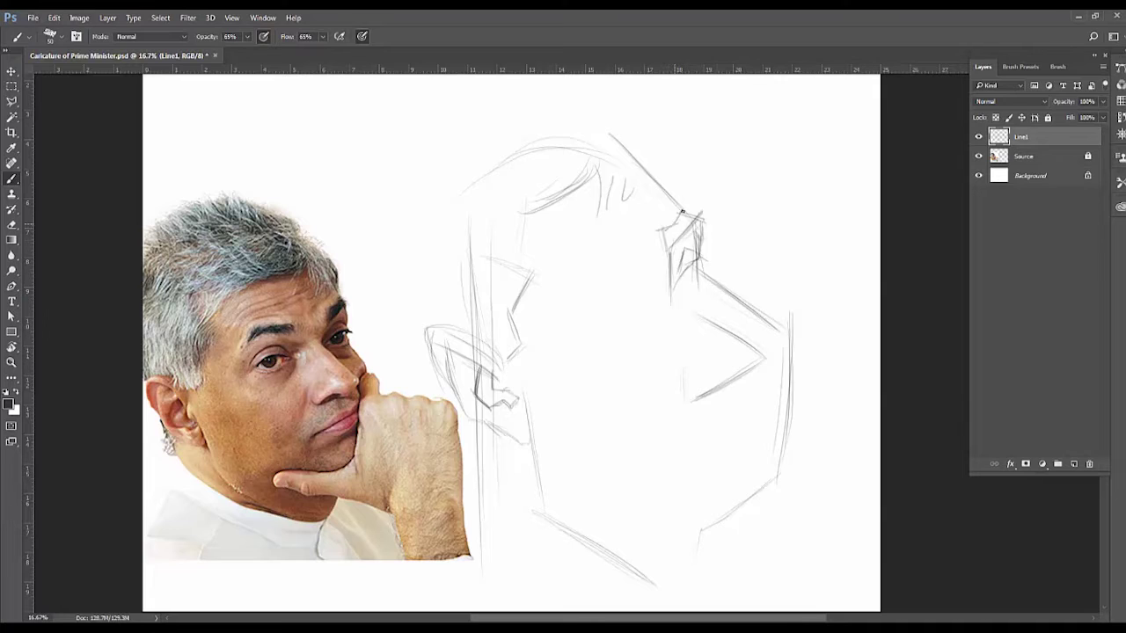
mouse_move(675, 290)
mouse_down()
mouse_move(668, 260)
mouse_move(758, 345)
mouse_move(739, 389)
mouse_move(703, 401)
mouse_move(685, 405)
mouse_move(683, 366)
mouse_up()
drag(681, 363, 723, 363)
Draw the eyebrow and eye with darkened lids, erasing the upper forehead lines.
mouse_move(639, 258)
mouse_down()
mouse_move(579, 264)
mouse_move(631, 274)
mouse_up()
mouse_move(643, 256)
mouse_down()
mouse_move(640, 283)
mouse_move(574, 332)
mouse_move(631, 321)
mouse_move(607, 327)
mouse_move(610, 318)
mouse_up()
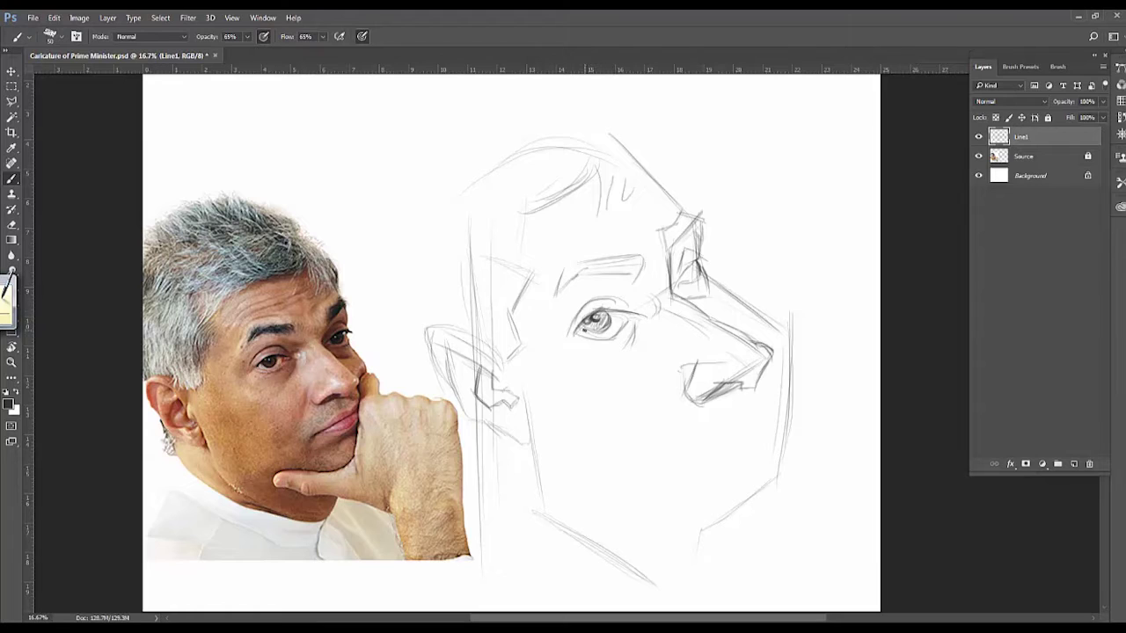
drag(616, 331, 637, 318)
mouse_move(572, 332)
mouse_down()
mouse_move(621, 298)
mouse_move(621, 278)
mouse_move(551, 322)
mouse_up()
mouse_move(563, 274)
mouse_down()
mouse_move(626, 260)
mouse_move(631, 273)
mouse_up()
key(e)
mouse_move(615, 145)
mouse_down()
mouse_move(543, 170)
mouse_move(528, 202)
mouse_up()
key(b)
Refine the eye's inner corner, shade the nose bridge and add the second eye's lower lid.
mouse_move(621, 278)
mouse_down()
mouse_move(656, 295)
mouse_move(655, 307)
mouse_up()
drag(568, 361, 610, 365)
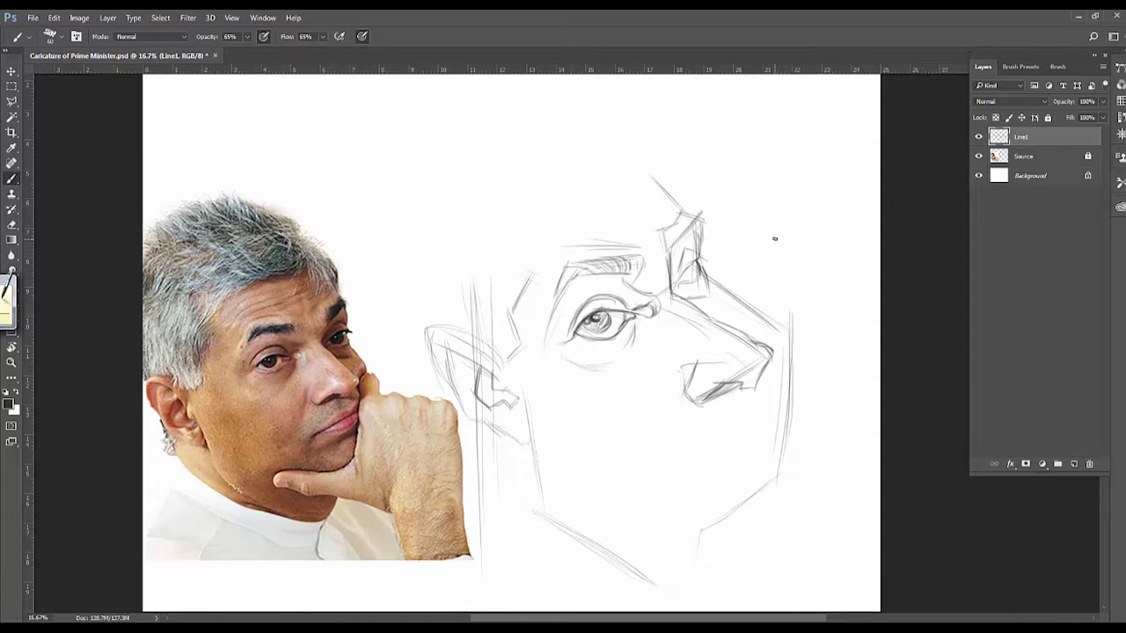
mouse_move(664, 254)
mouse_down()
mouse_move(677, 218)
mouse_move(683, 239)
mouse_move(670, 241)
mouse_up()
drag(675, 282, 692, 263)
mouse_move(692, 266)
mouse_down()
mouse_move(684, 283)
mouse_move(679, 274)
mouse_up()
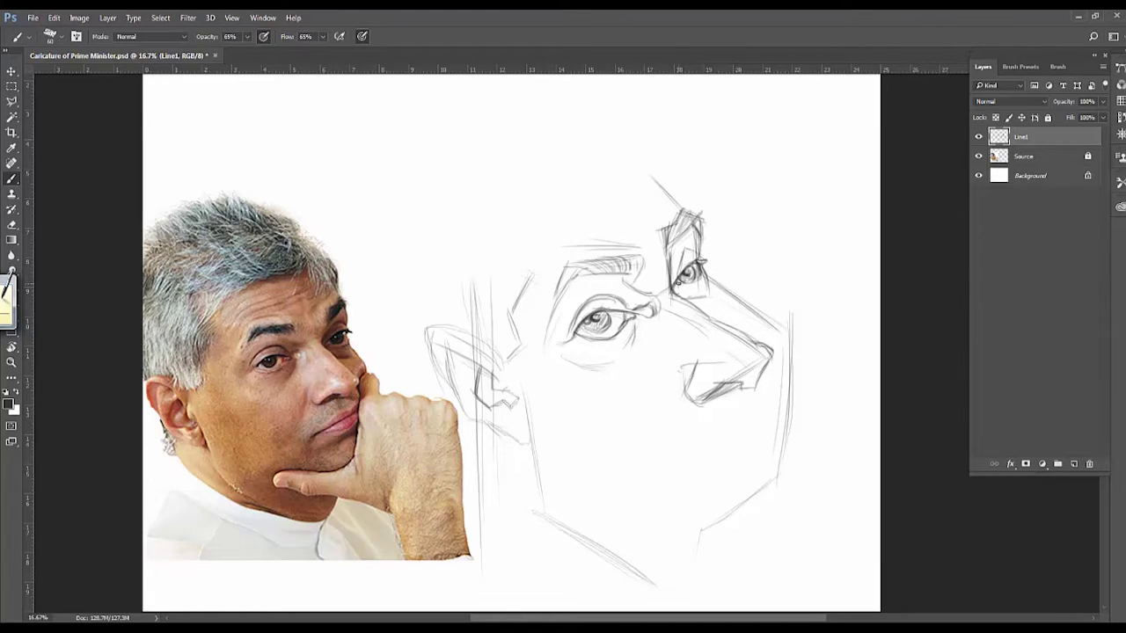
mouse_move(709, 285)
mouse_down()
mouse_move(683, 298)
mouse_move(778, 340)
mouse_up()
Sketch the lines below the nose, the lips and a long cheek line.
drag(779, 385, 746, 404)
drag(743, 407, 719, 443)
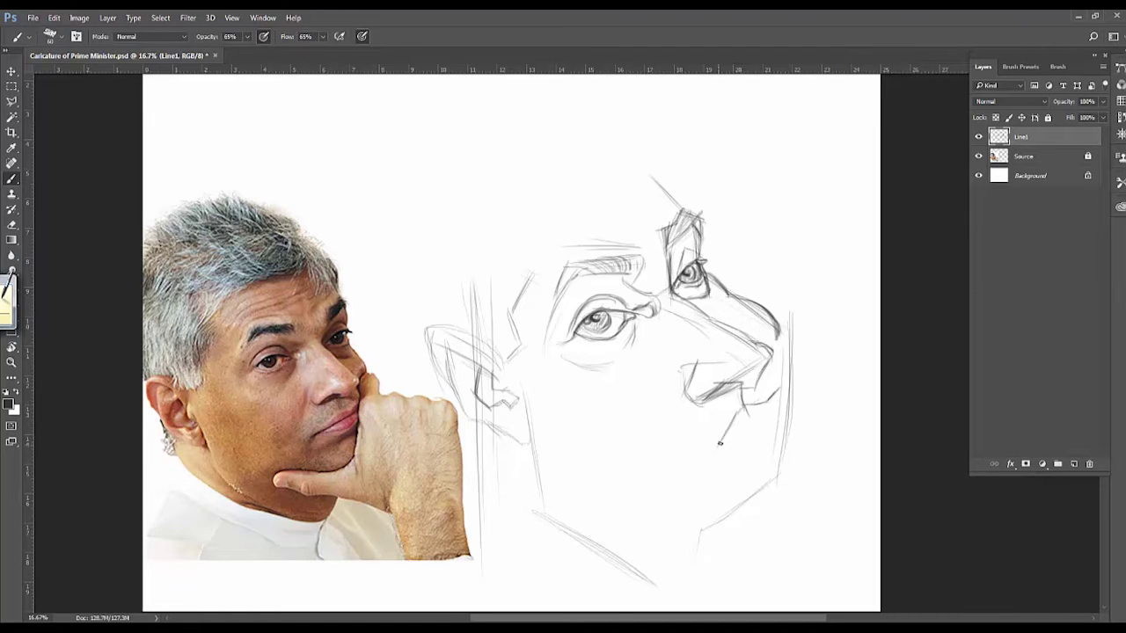
mouse_move(770, 410)
mouse_down()
mouse_move(702, 468)
mouse_move(770, 451)
mouse_move(782, 413)
mouse_up()
drag(699, 347, 665, 478)
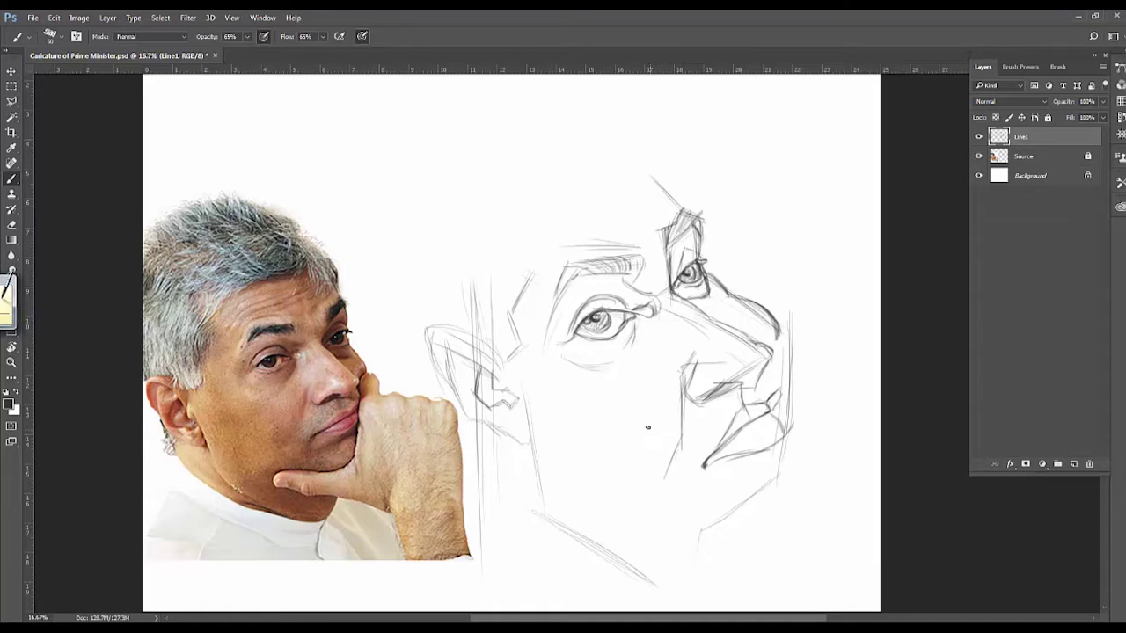
Scale the sketch down to about 89% and draw the long jaw line to the chin.
key(ctrl+t)
drag(804, 407, 570, 409)
key(Return)
mouse_move(542, 345)
mouse_down()
mouse_move(561, 409)
mouse_move(702, 554)
mouse_up()
drag(603, 495, 701, 554)
drag(742, 492, 735, 542)
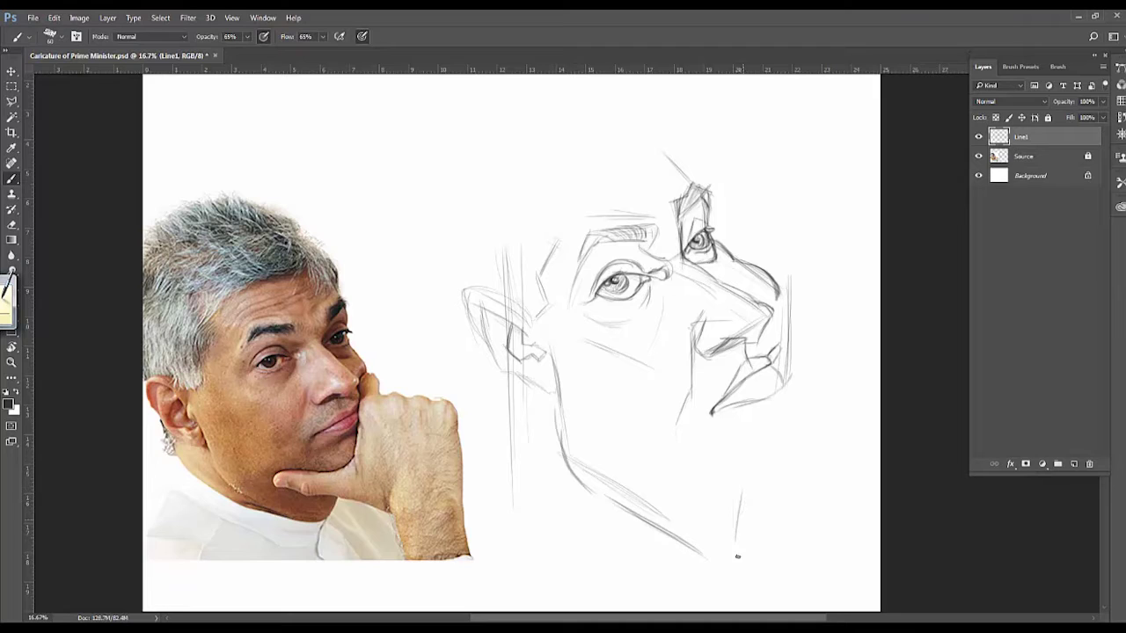
Sketch the chin curve and lower jaw, undoing a stray stroke along the nose.
drag(755, 429, 797, 408)
mouse_move(795, 369)
mouse_down()
mouse_move(786, 466)
mouse_move(635, 482)
mouse_move(846, 580)
mouse_up()
mouse_move(793, 517)
mouse_down()
mouse_move(796, 378)
mouse_move(754, 192)
mouse_up()
key(ctrl+z)
mouse_move(796, 351)
mouse_down()
mouse_move(814, 285)
mouse_move(830, 353)
mouse_up()
Shrink the sketch and shift it left with Free Transform.
key(ctrl+t)
mouse_move(848, 584)
mouse_down()
mouse_move(812, 485)
mouse_move(771, 507)
mouse_up()
key(Return)
key(ctrl+t)
key(Return)
Sketch the hand and lower body lines with hatching below the hand.
mouse_move(865, 358)
mouse_down()
mouse_move(849, 460)
mouse_move(858, 584)
mouse_up()
mouse_move(797, 581)
mouse_down()
mouse_move(779, 490)
mouse_move(790, 452)
mouse_up()
drag(741, 360, 744, 419)
mouse_move(762, 327)
mouse_down()
mouse_move(802, 315)
mouse_move(859, 336)
mouse_move(869, 420)
mouse_move(852, 551)
mouse_up()
drag(771, 399, 821, 433)
drag(739, 436, 783, 466)
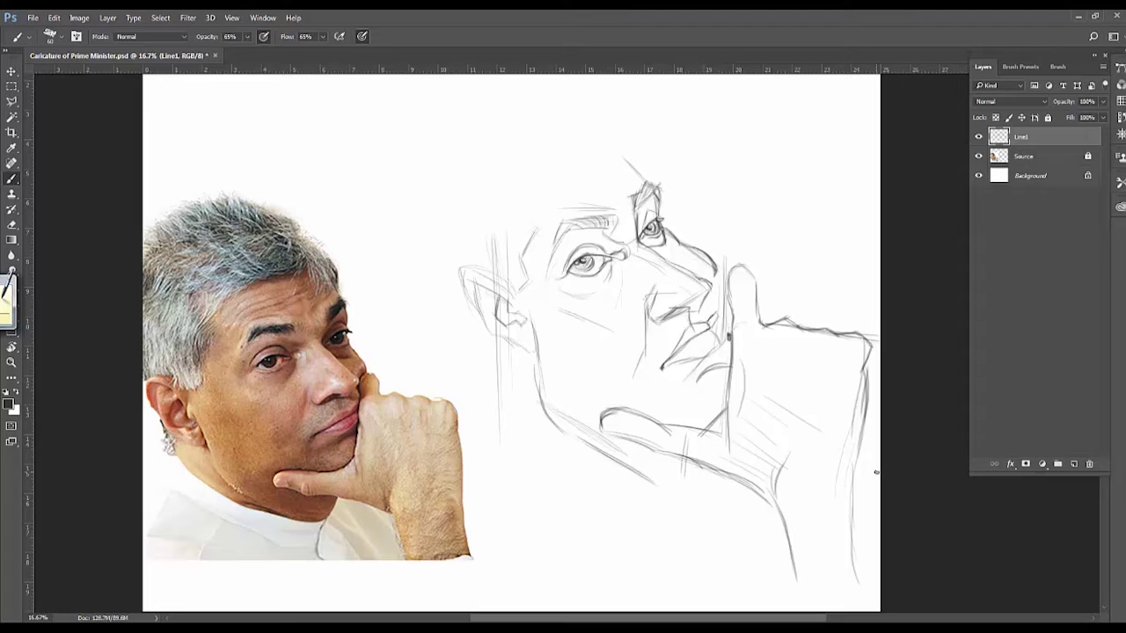
Sketch the hair along the top and left side of the head down to the neck.
mouse_move(498, 278)
mouse_down()
mouse_move(494, 183)
mouse_move(533, 123)
mouse_up()
mouse_move(568, 185)
mouse_down()
mouse_move(616, 149)
mouse_move(646, 171)
mouse_move(593, 104)
mouse_move(497, 97)
mouse_up()
key(ctrl+z)
mouse_move(598, 132)
mouse_down()
mouse_move(517, 151)
mouse_move(489, 246)
mouse_move(439, 181)
mouse_move(471, 264)
mouse_up()
drag(433, 136, 439, 193)
mouse_move(521, 357)
mouse_down()
mouse_move(522, 464)
mouse_move(591, 477)
mouse_up()
Sketch the shoulder and chest, erasing extra neck lines and redrawing the neck.
drag(519, 418, 672, 498)
drag(677, 479, 682, 545)
drag(573, 493, 647, 531)
drag(530, 423, 473, 558)
key(e)
mouse_move(502, 337)
mouse_down()
mouse_move(501, 435)
mouse_move(528, 444)
mouse_move(526, 392)
mouse_up()
key(b)
drag(510, 265, 468, 294)
Draw the raised finger rising up through the hand.
scroll(802, 257, down, 2)
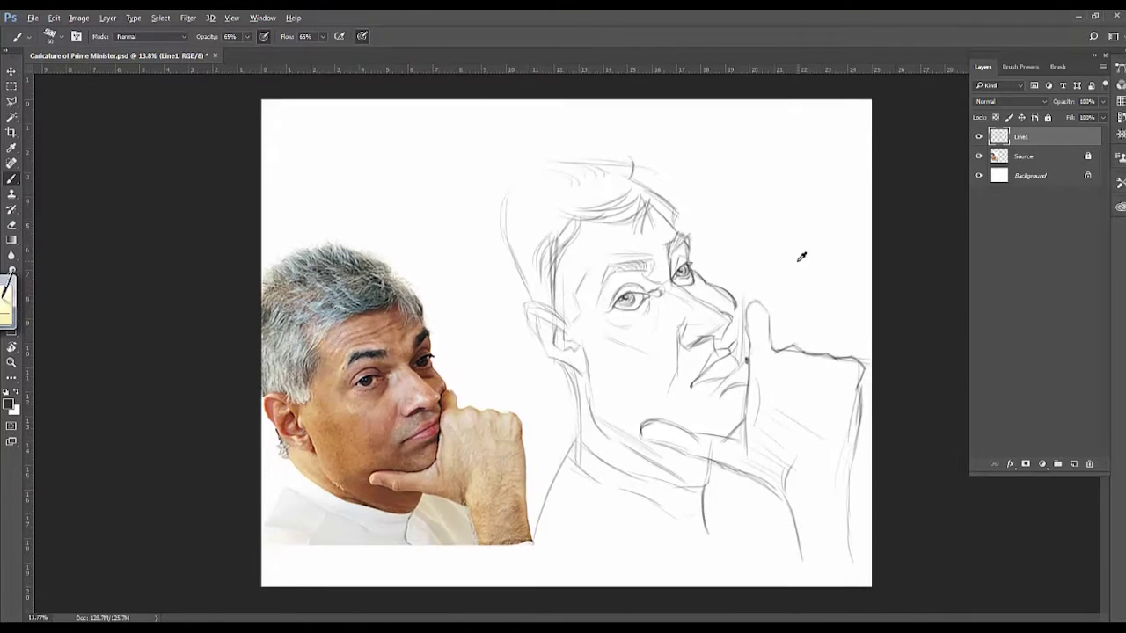
drag(739, 229, 745, 450)
mouse_move(744, 367)
mouse_down()
mouse_move(740, 219)
mouse_move(778, 354)
mouse_up()
mouse_move(741, 243)
mouse_down()
mouse_move(757, 242)
mouse_move(755, 119)
mouse_up()
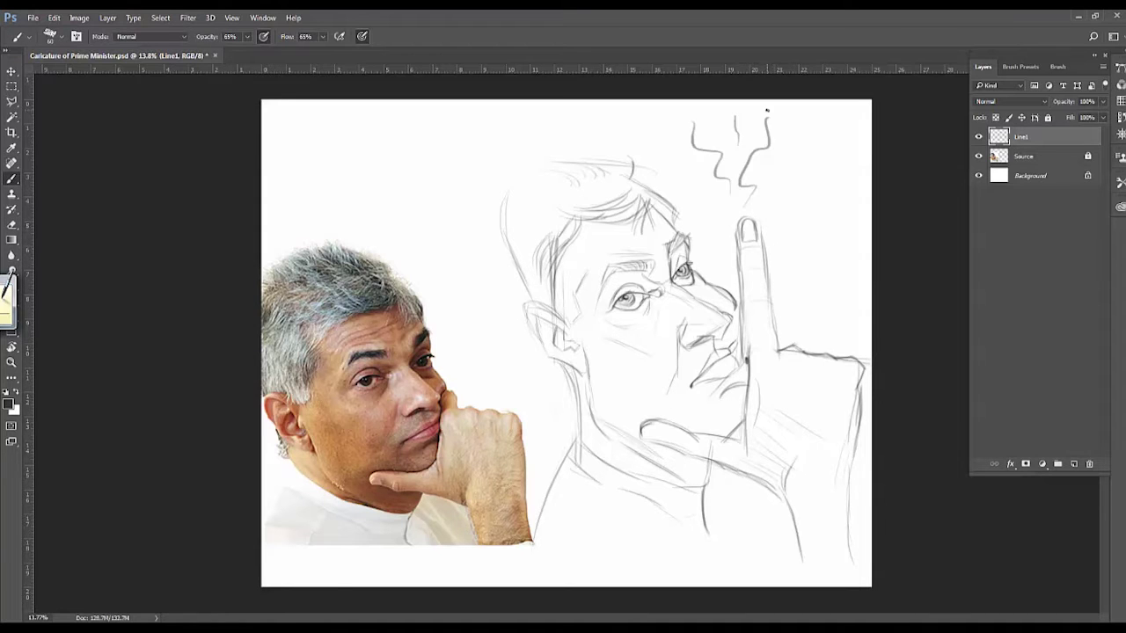
Fade the rough sketch layer to 30% opacity and add new layer Line 02.
key(v)
scroll(563, 343, up, 1)
key(3)
key(ctrl+shift+n)
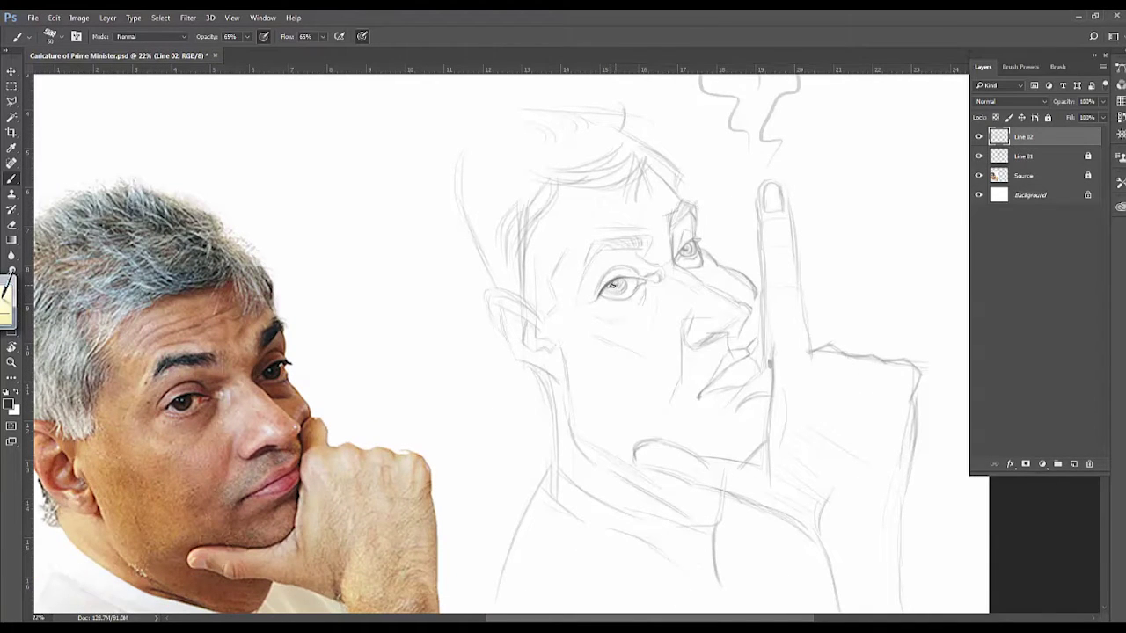
Ink the left eye's lids, eyebrow, iris and the cheek line below it darker.
mouse_move(600, 297)
mouse_down()
mouse_move(642, 283)
mouse_move(616, 267)
mouse_move(625, 274)
mouse_up()
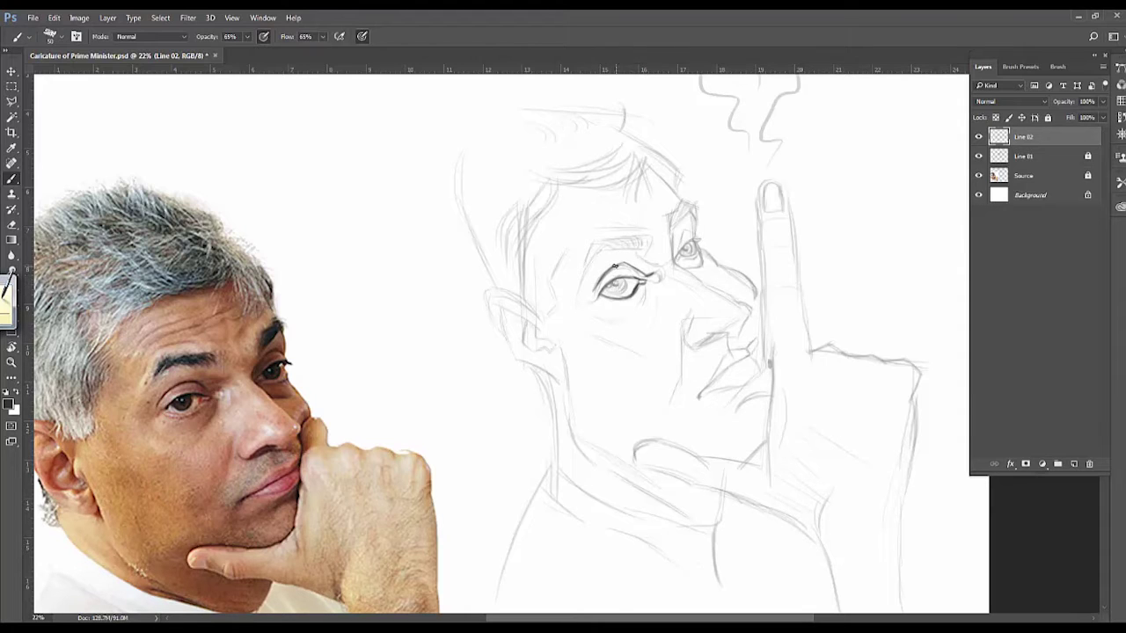
drag(596, 322, 628, 317)
mouse_move(582, 279)
mouse_down()
mouse_move(656, 241)
mouse_move(588, 264)
mouse_up()
mouse_move(639, 231)
mouse_down()
mouse_move(577, 230)
mouse_move(572, 262)
mouse_up()
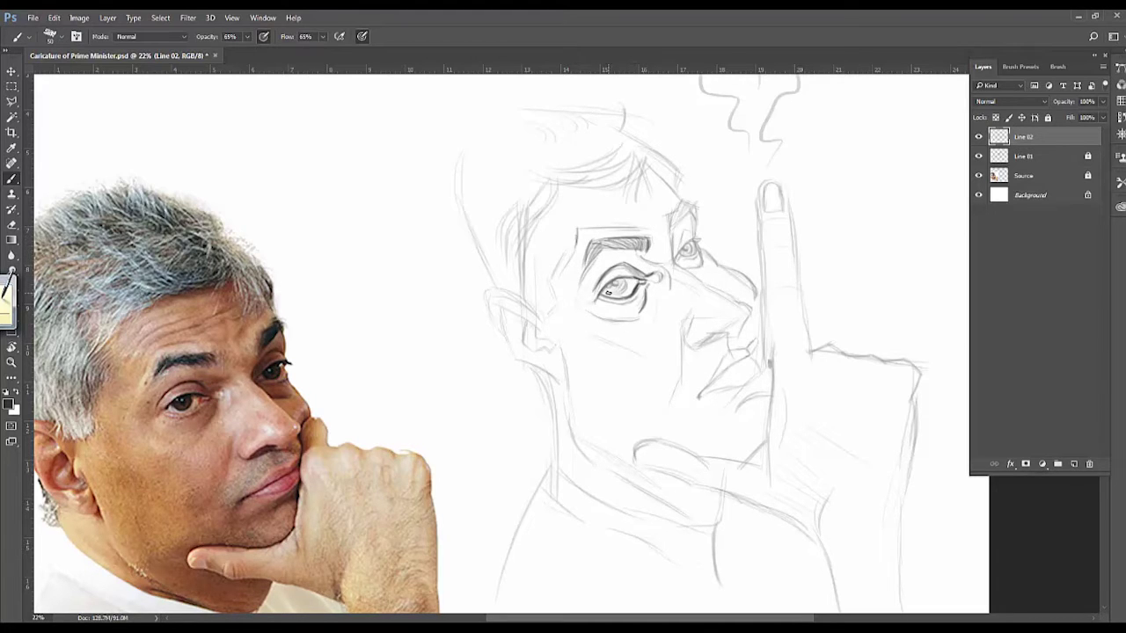
mouse_move(623, 288)
mouse_down()
mouse_move(610, 279)
mouse_move(614, 288)
mouse_up()
drag(585, 333, 606, 358)
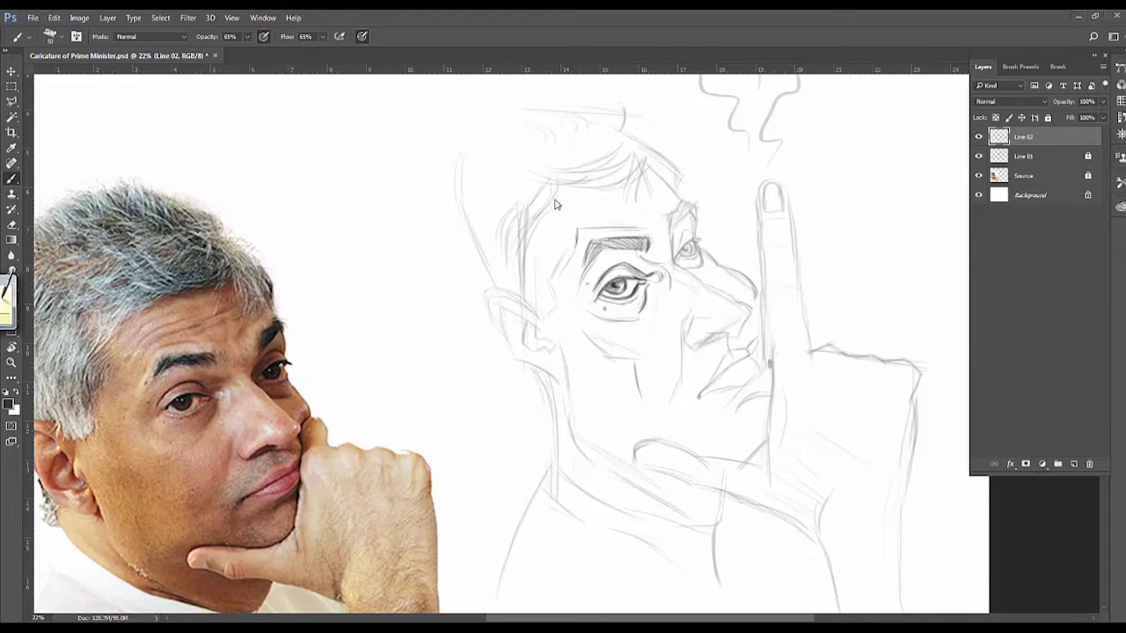
Ink the brow-to-eye line, a hair strand, the right eye's lashes and the upper lip.
mouse_move(675, 261)
mouse_down()
mouse_move(697, 211)
mouse_move(670, 218)
mouse_move(687, 201)
mouse_up()
drag(643, 163, 683, 201)
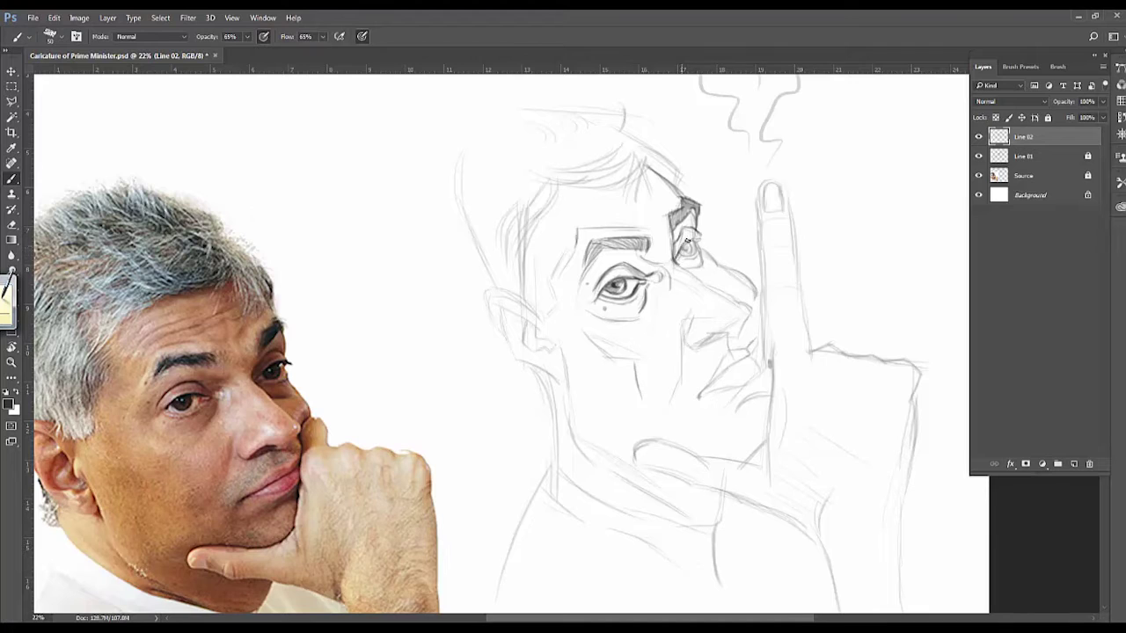
mouse_move(698, 241)
mouse_down()
mouse_move(751, 317)
mouse_move(712, 305)
mouse_move(685, 349)
mouse_up()
drag(692, 341, 749, 321)
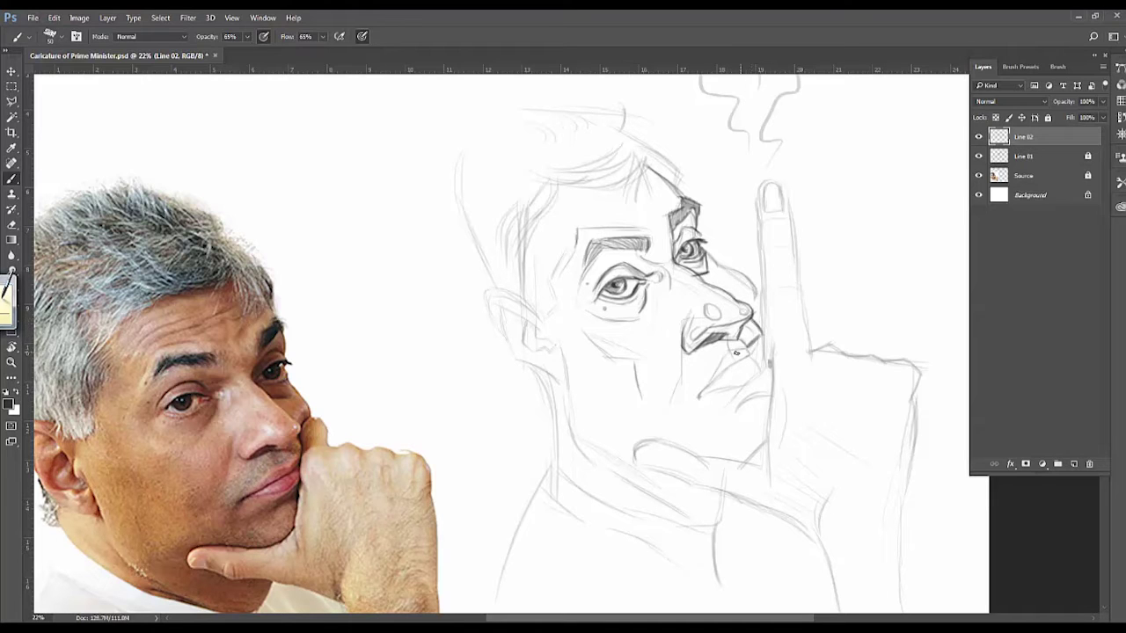
Ink the chin, jaw and mouth sides, lightening some chin strokes with the eraser.
drag(721, 356, 679, 413)
mouse_move(718, 378)
mouse_down()
mouse_move(679, 417)
mouse_move(755, 355)
mouse_move(741, 386)
mouse_move(696, 400)
mouse_up()
drag(776, 361, 750, 392)
drag(777, 366, 713, 420)
drag(767, 394, 698, 442)
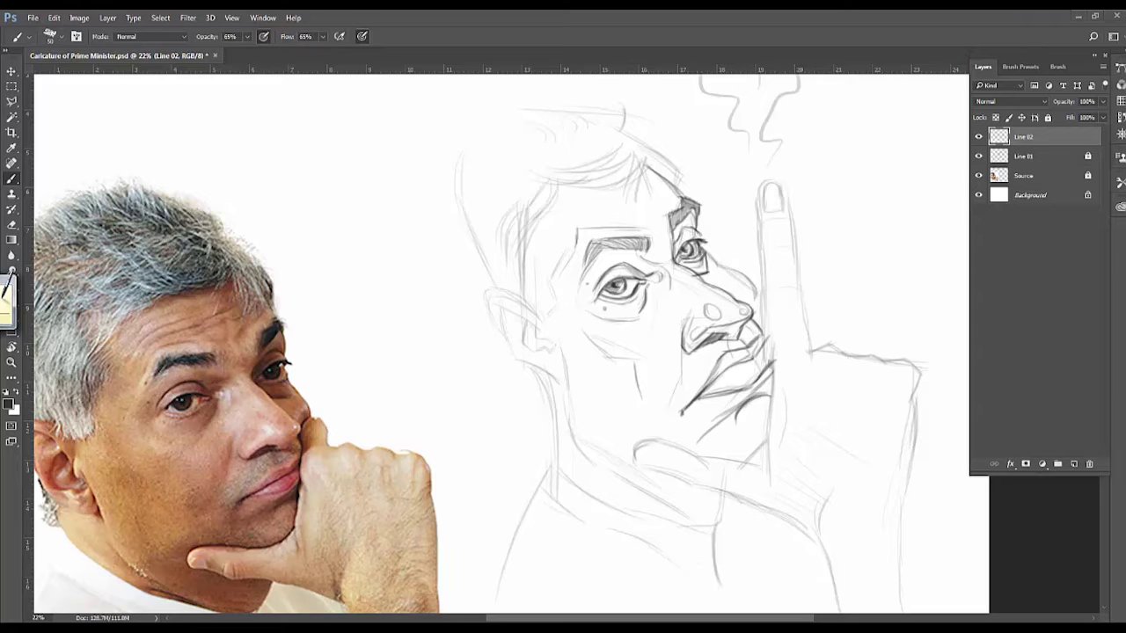
drag(680, 315, 666, 401)
drag(694, 363, 683, 407)
key(e)
mouse_move(763, 331)
mouse_down()
mouse_move(725, 351)
mouse_move(688, 402)
mouse_move(712, 368)
mouse_up()
key(b)
drag(686, 431, 695, 397)
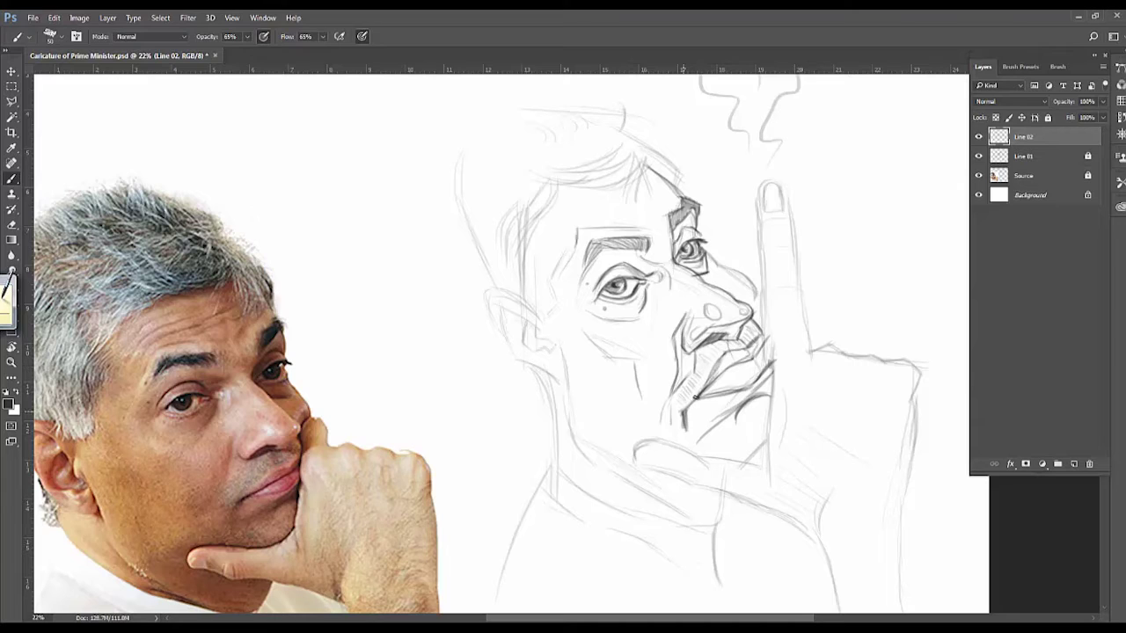
Redraw the nose bridge and tip darker and save the file.
drag(708, 253, 758, 327)
drag(744, 289, 757, 316)
drag(747, 356, 764, 338)
key(ctrl+s)
Ink spiky hair along the hairline, shade the hair on the head's side and ink the ear.
drag(656, 282, 652, 317)
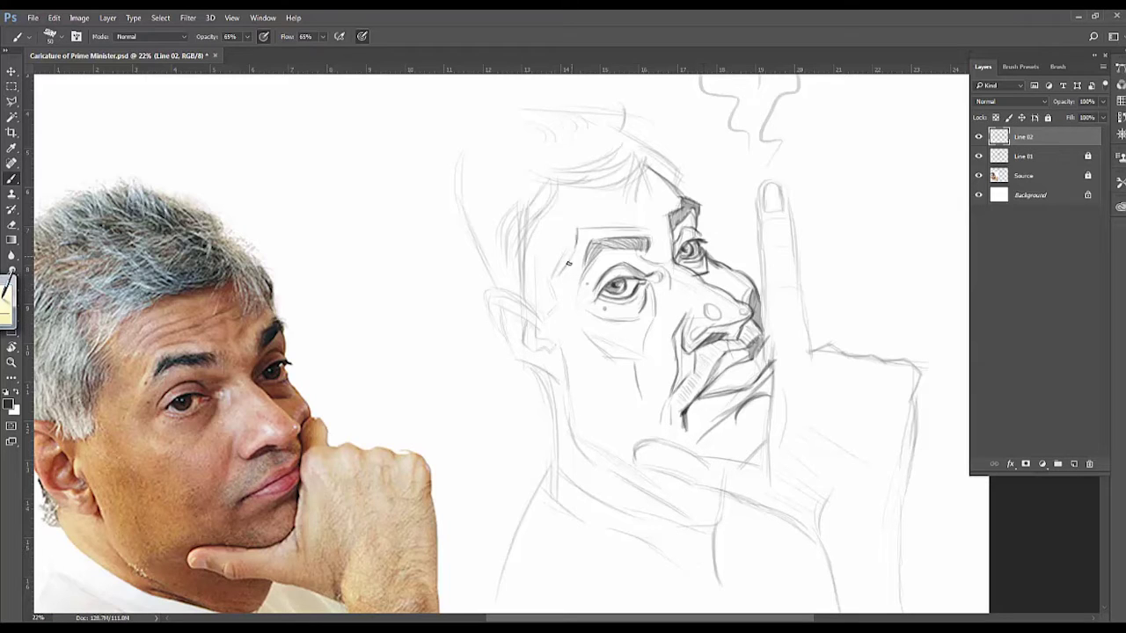
mouse_move(634, 164)
mouse_down()
mouse_move(614, 195)
mouse_move(662, 208)
mouse_up()
drag(680, 159, 679, 195)
drag(483, 121, 586, 107)
drag(565, 202, 596, 261)
mouse_move(600, 144)
mouse_down()
mouse_move(583, 195)
mouse_move(628, 248)
mouse_up()
mouse_move(655, 166)
mouse_down()
mouse_move(626, 245)
mouse_move(652, 304)
mouse_up()
mouse_move(616, 245)
mouse_down()
mouse_move(587, 291)
mouse_move(601, 315)
mouse_move(635, 307)
mouse_move(644, 330)
mouse_up()
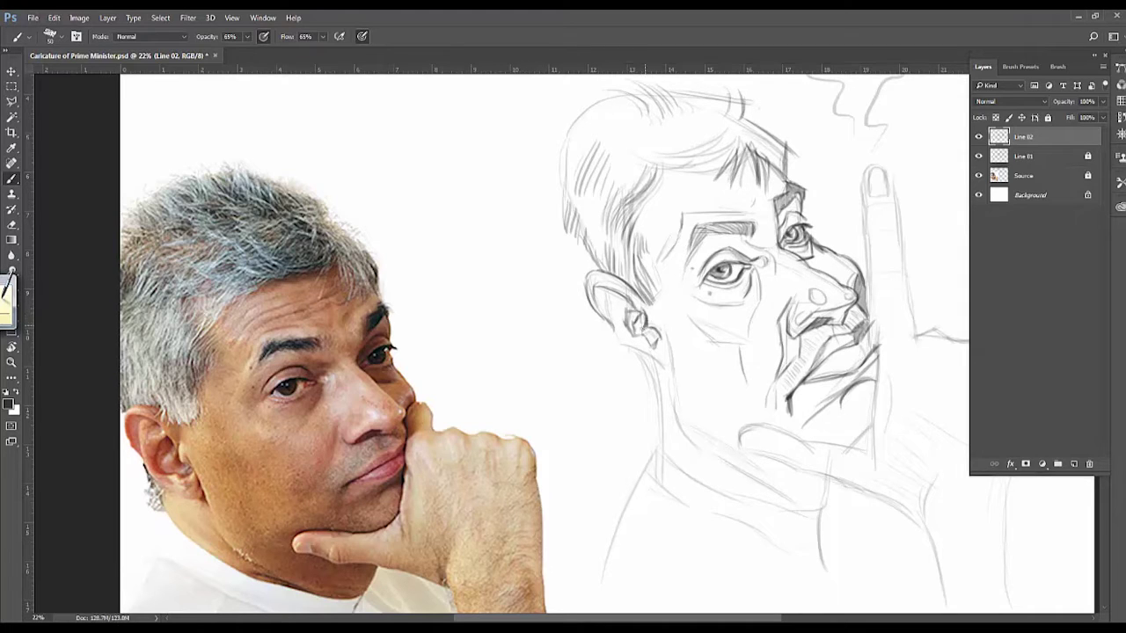
Ink the ear rim, earlobe, inner ear, neck, jaw curve and chin edges on Line 02.
mouse_move(604, 291)
mouse_down()
mouse_move(617, 345)
mouse_move(670, 373)
mouse_up()
drag(622, 311, 633, 340)
mouse_move(593, 289)
mouse_down()
mouse_move(681, 436)
mouse_move(785, 500)
mouse_up()
mouse_move(692, 445)
mouse_down()
mouse_move(818, 512)
mouse_move(836, 482)
mouse_up()
mouse_move(865, 437)
mouse_down()
mouse_move(851, 450)
mouse_move(811, 450)
mouse_move(741, 433)
mouse_move(825, 480)
mouse_up()
mouse_move(742, 445)
mouse_down()
mouse_move(773, 461)
mouse_move(865, 466)
mouse_move(867, 232)
mouse_move(892, 176)
mouse_move(910, 289)
mouse_up()
Ink the raised finger's right edge and contour and hatch the hand.
mouse_move(909, 288)
mouse_down()
mouse_move(832, 296)
mouse_move(809, 317)
mouse_move(931, 359)
mouse_move(955, 398)
mouse_move(948, 444)
mouse_up()
mouse_move(948, 444)
mouse_down()
mouse_move(909, 368)
mouse_move(897, 540)
mouse_up()
mouse_move(871, 440)
mouse_down()
mouse_move(858, 467)
mouse_move(871, 511)
mouse_up()
drag(879, 403, 838, 450)
drag(853, 316, 820, 373)
mouse_move(821, 403)
mouse_down()
mouse_move(804, 454)
mouse_move(837, 547)
mouse_up()
Ink the neck, collar and left shoulder.
mouse_move(704, 442)
mouse_down()
mouse_move(703, 512)
mouse_move(783, 533)
mouse_up()
drag(731, 479, 644, 483)
mouse_move(611, 422)
mouse_down()
mouse_move(674, 451)
mouse_move(581, 572)
mouse_move(540, 515)
mouse_up()
drag(607, 331, 604, 410)
drag(607, 315, 577, 355)
Fit the canvas (Ctrl+0), draw smoke squiggles above the finger and add hair strokes atop the head.
key(ctrl+0)
drag(692, 169, 723, 216)
drag(750, 166, 730, 220)
drag(573, 248, 639, 232)
mouse_move(591, 225)
mouse_down()
mouse_move(625, 213)
mouse_move(679, 245)
mouse_move(615, 261)
mouse_up()
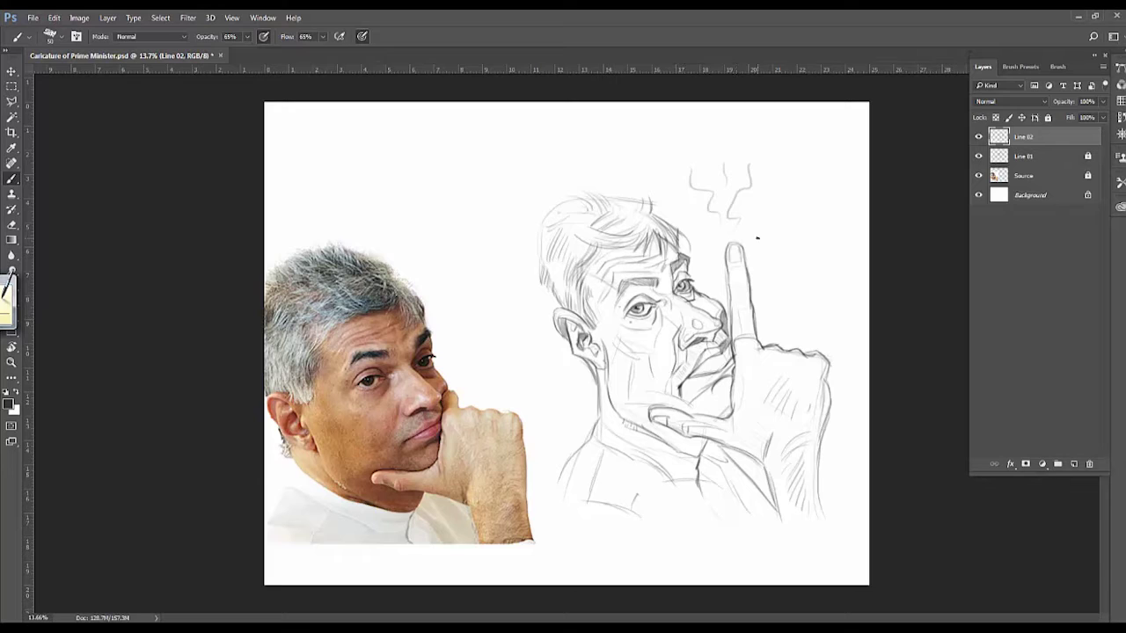
Draw the fingernail, extend the smoke plume with wavy lines, and ink the jaw and neck line.
drag(729, 260, 737, 253)
drag(648, 115, 723, 188)
mouse_move(703, 115)
mouse_down()
mouse_move(727, 174)
mouse_move(859, 165)
mouse_up()
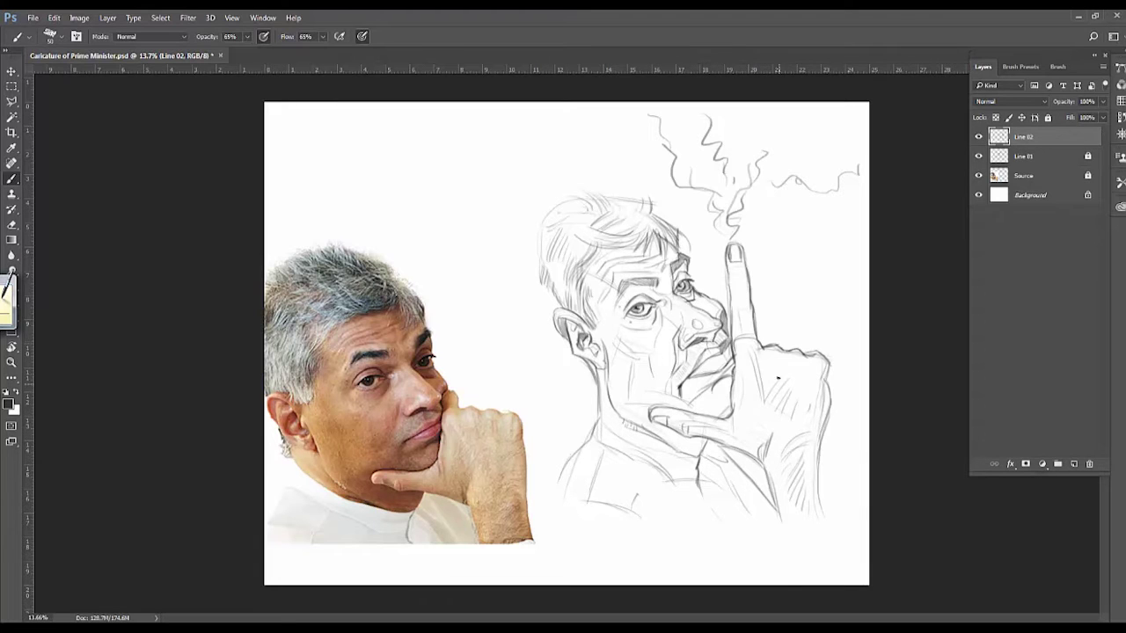
scroll(747, 231, up, 2)
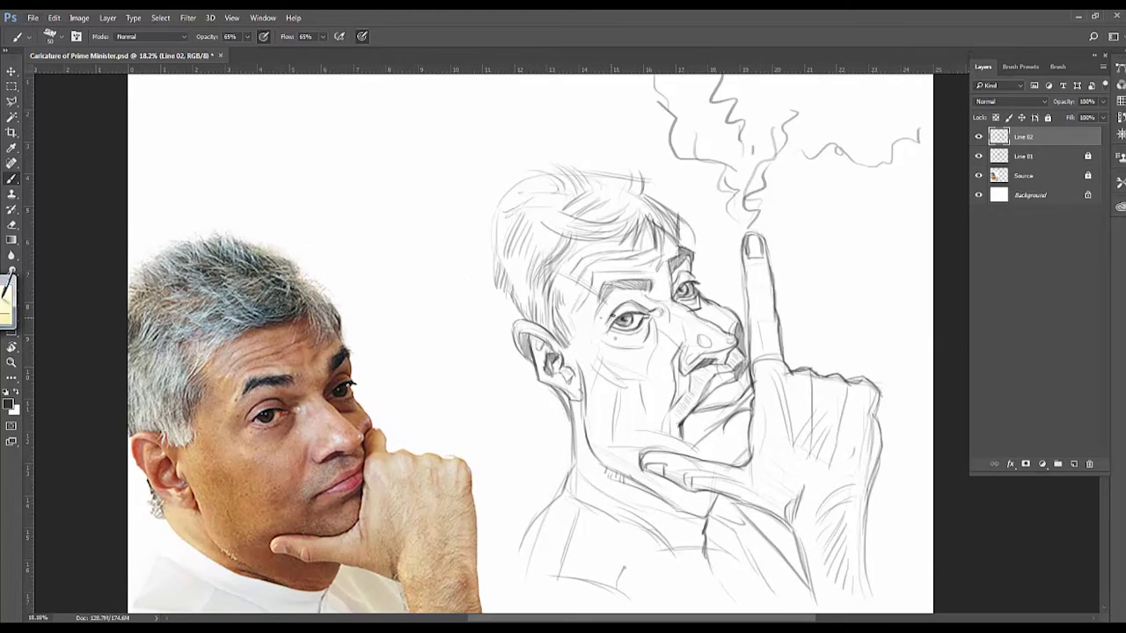
drag(610, 483, 663, 507)
Save the file, then add hair strokes at the top-left of the head and lip strokes.
key(ctrl+s)
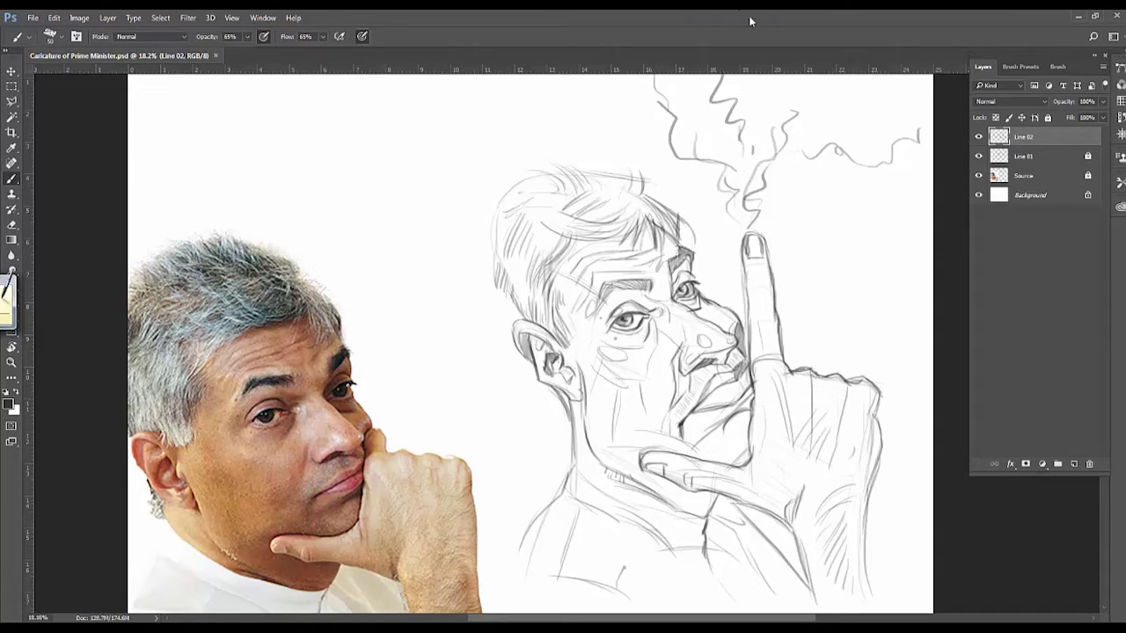
mouse_move(614, 166)
mouse_down()
mouse_move(505, 190)
mouse_move(483, 257)
mouse_up()
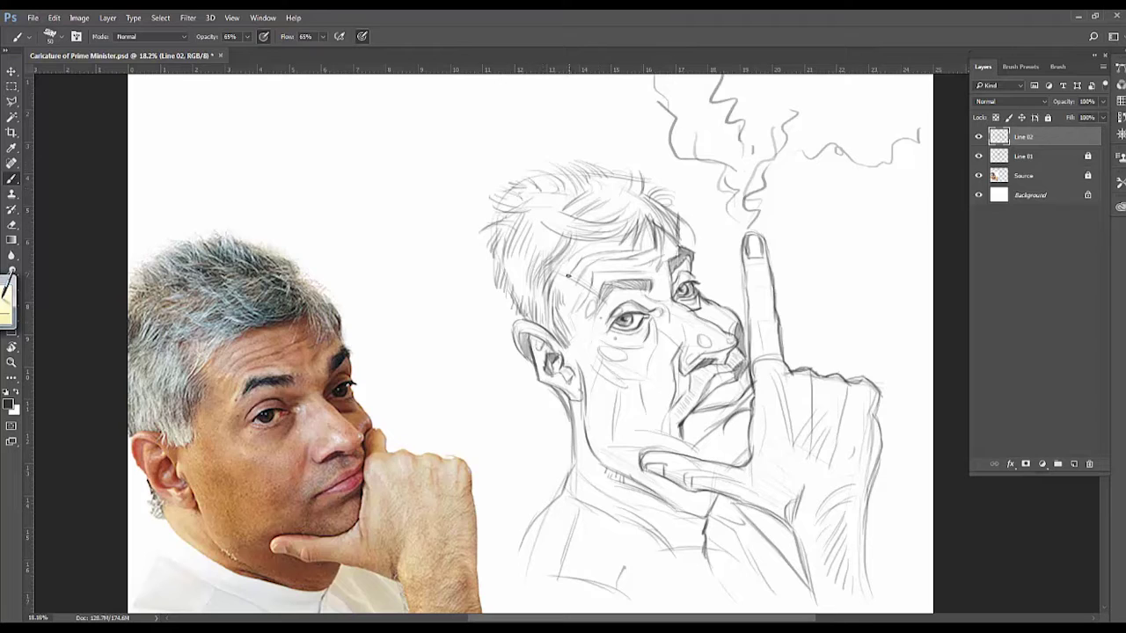
drag(728, 395, 748, 384)
click(1011, 155)
Hide the Line 01 sketch and create a new layer named 'Line 03'.
click(979, 156)
key(ctrl+shift+n)
text(Line 03)
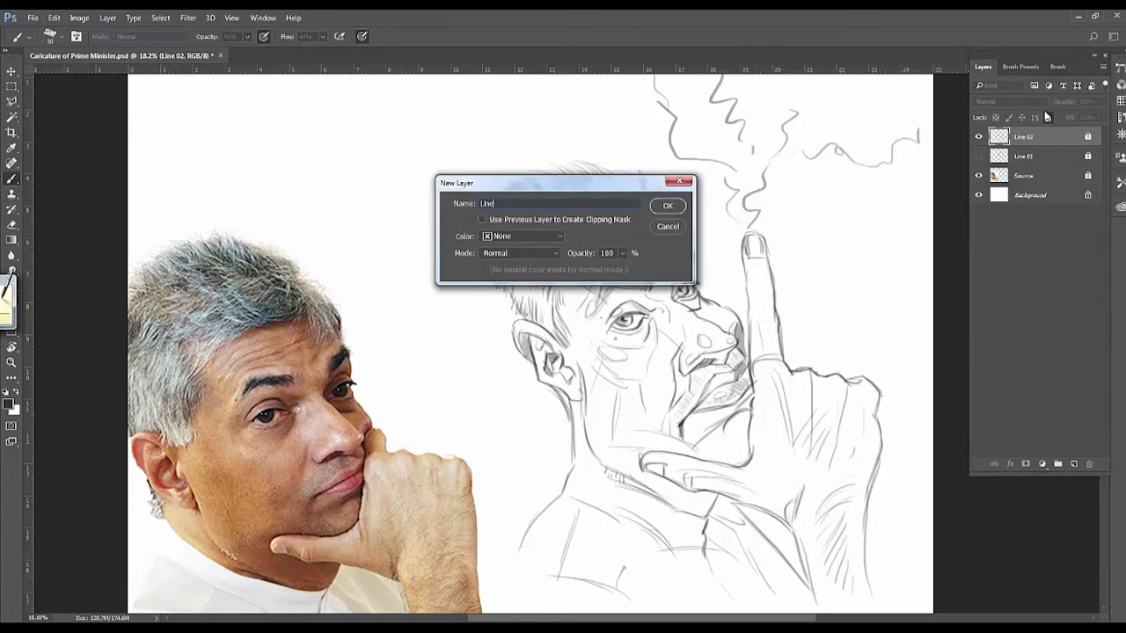
key(Return)
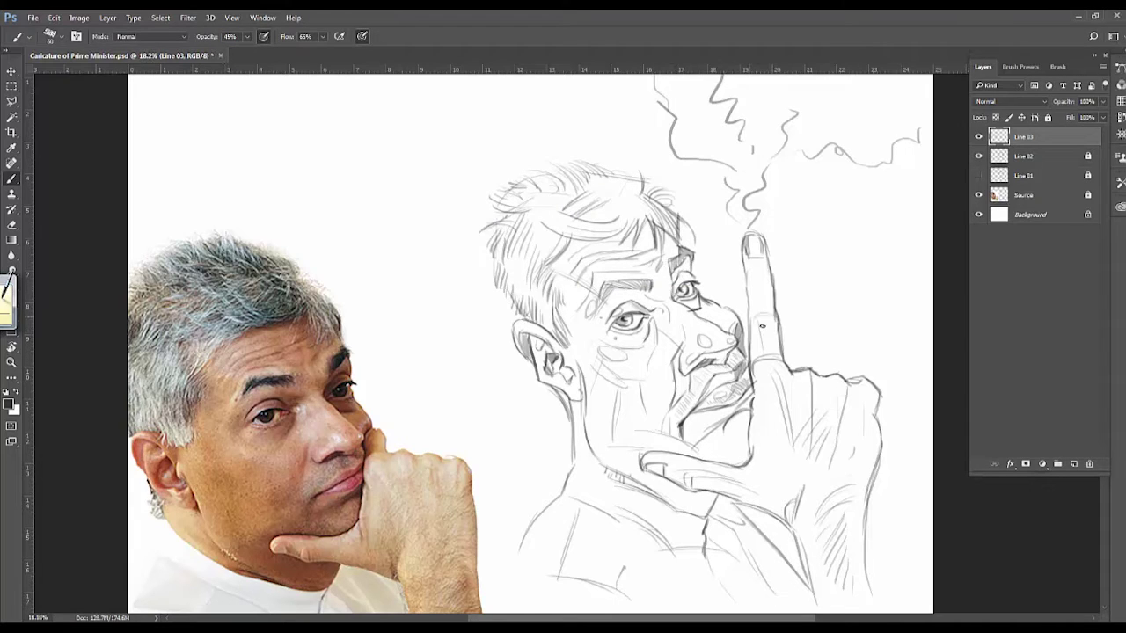
Draw the finger's knuckle, nail detail and left edge, plus darker moustache and upper-lip lines.
mouse_move(766, 314)
mouse_down()
mouse_move(763, 332)
mouse_move(754, 329)
mouse_up()
mouse_move(749, 271)
mouse_down()
mouse_move(774, 322)
mouse_move(741, 256)
mouse_move(757, 322)
mouse_up()
drag(754, 259, 759, 356)
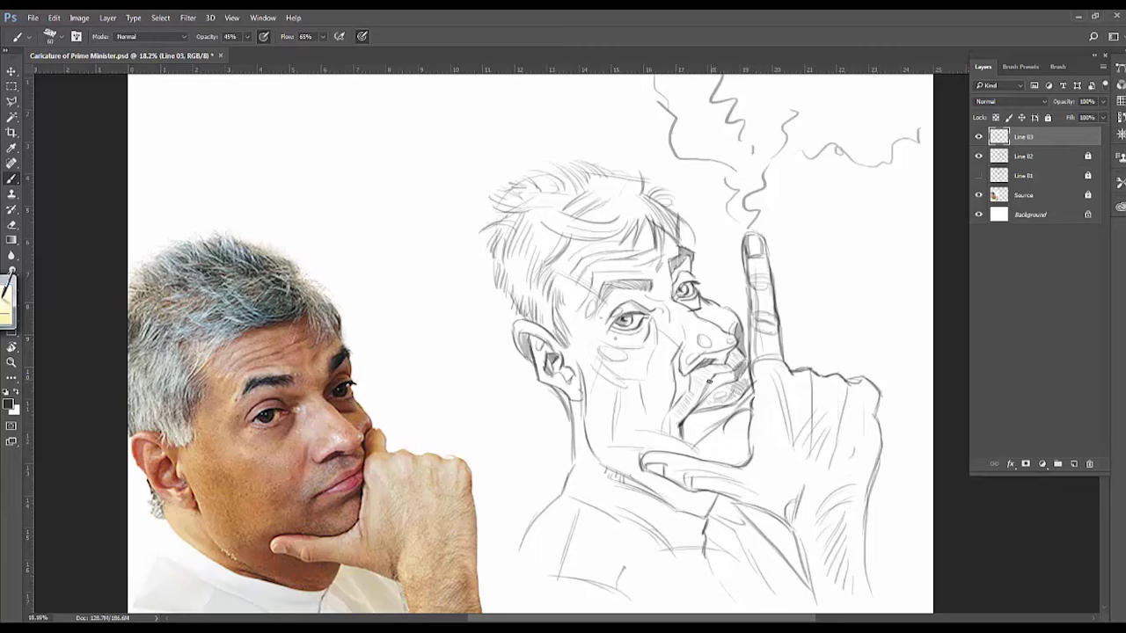
mouse_move(702, 400)
mouse_down()
mouse_move(721, 385)
mouse_move(741, 315)
mouse_up()
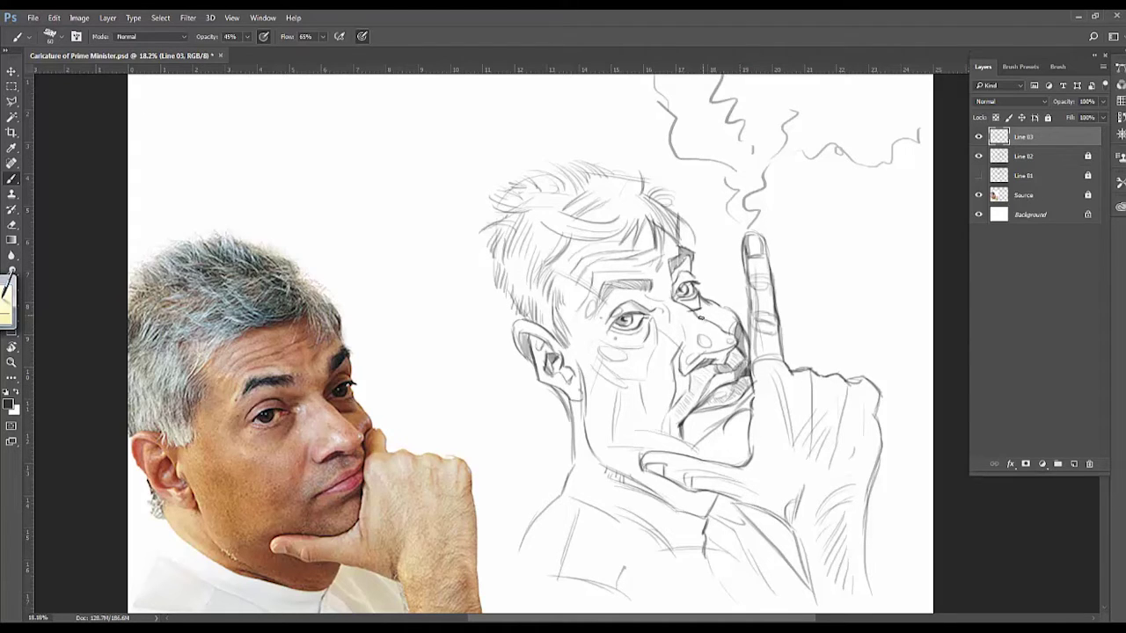
Switch to the Move tool, zoom out to the whole canvas, and return to painting.
key(v)
key(ctrl+minus)
key(alt+v)
key(Escape)
Create a new layer named 'BAsic' above Line 01 for base colours, with the Brush active.
drag(708, 317, 712, 343)
click(1024, 156)
key(b)
key(ctrl+shift+n)
text(BA)
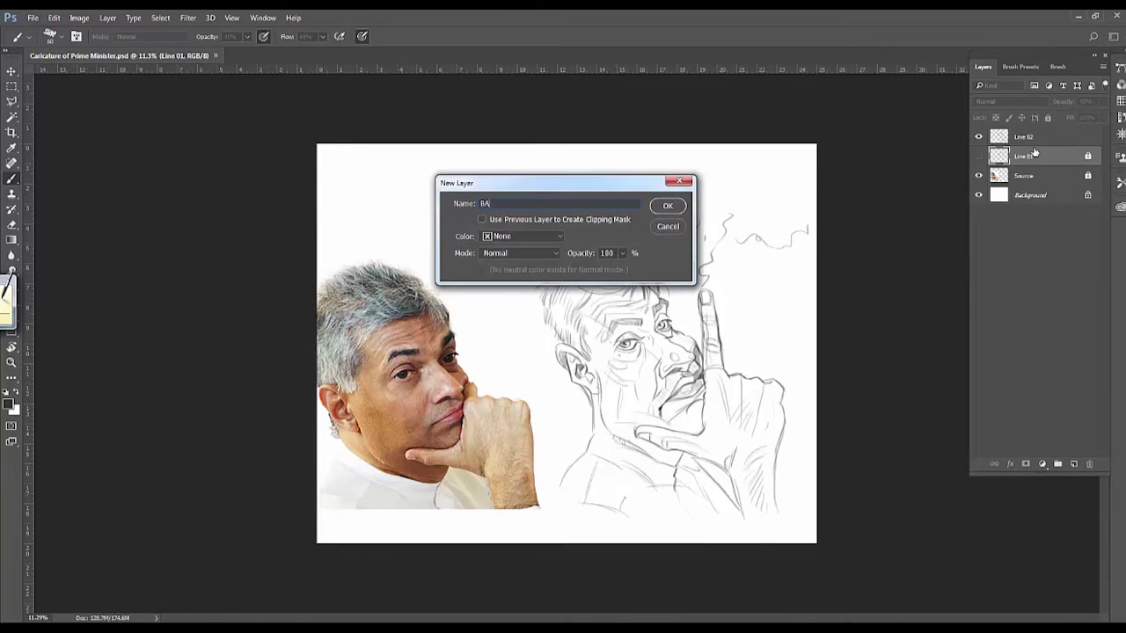
text(sic)
key(Return)
Sample a skin tone from the photo and wash it over the face and head.
alt+click(390, 352)
mouse_move(615, 299)
mouse_down()
mouse_move(651, 361)
mouse_move(591, 376)
mouse_move(616, 264)
mouse_move(606, 466)
mouse_move(757, 396)
mouse_move(772, 541)
mouse_move(546, 291)
mouse_move(791, 264)
mouse_up()
mouse_move(668, 255)
mouse_down()
mouse_move(563, 409)
mouse_move(537, 335)
mouse_move(677, 255)
mouse_move(774, 352)
mouse_move(792, 528)
mouse_up()
key(x)
key(x)
mouse_move(598, 281)
mouse_down()
mouse_move(633, 404)
mouse_move(695, 351)
mouse_move(616, 493)
mouse_move(643, 389)
mouse_up()
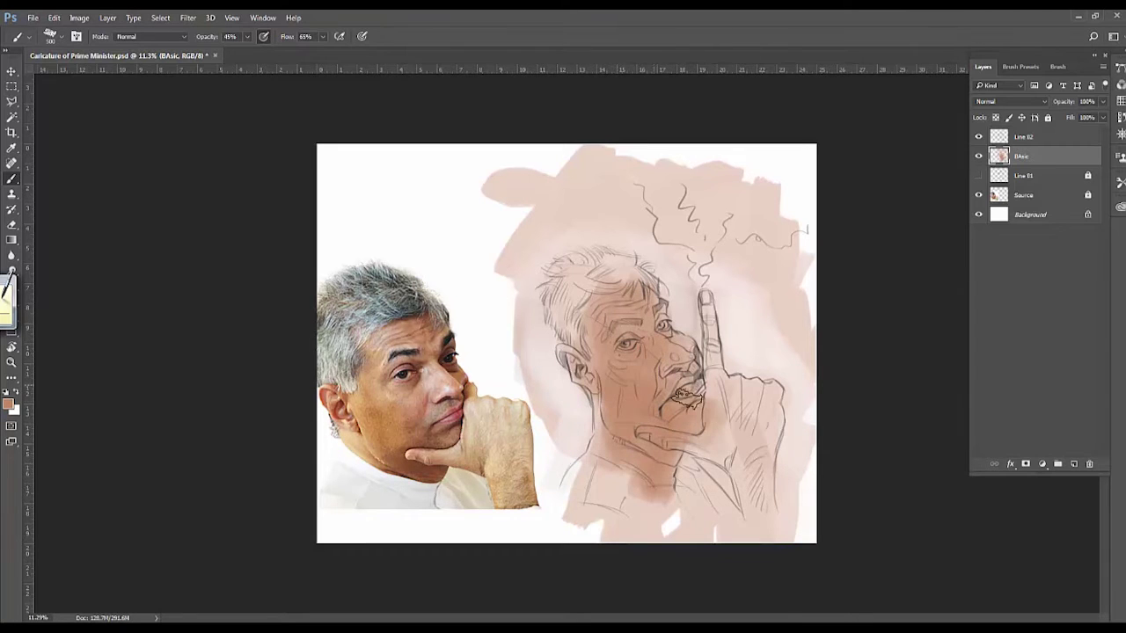
Paint grey-green on the moustache, red on the lips, and brown around the eye, brow and nose.
alt+click(430, 413)
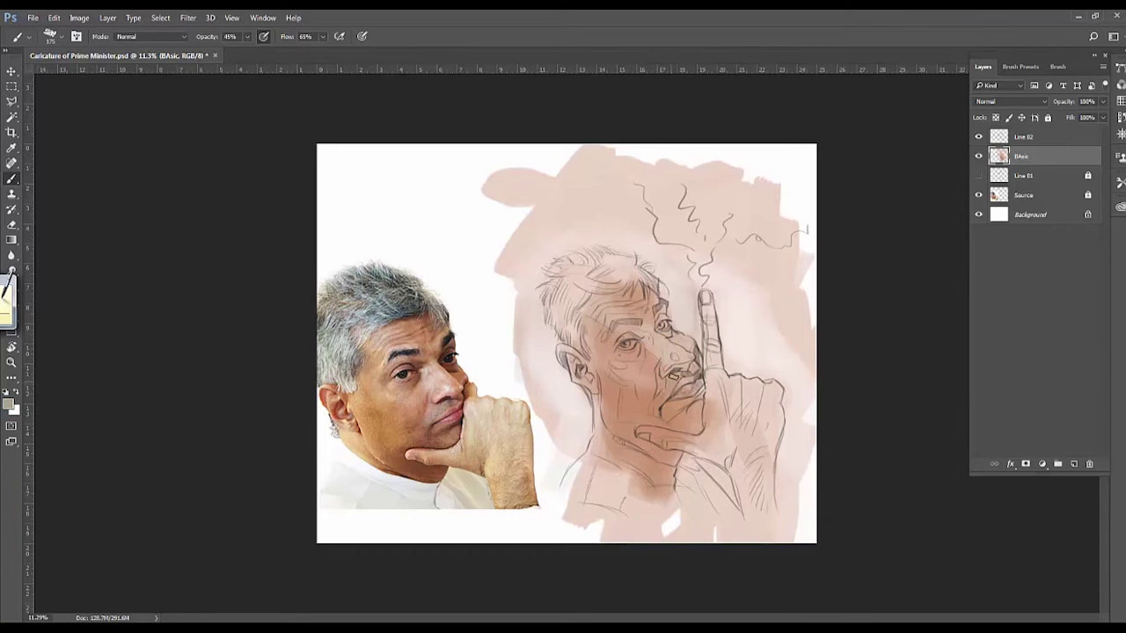
drag(671, 379, 661, 412)
alt+click(642, 438)
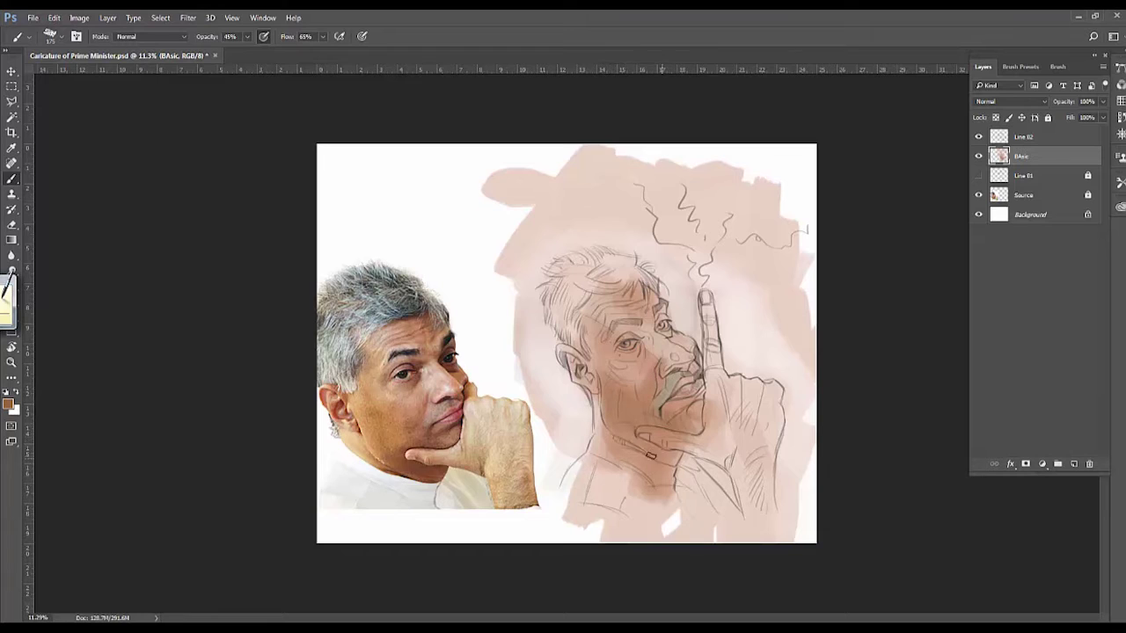
alt+shift+right_click(642, 438)
drag(673, 400, 688, 387)
alt+click(455, 374)
mouse_move(677, 338)
mouse_down()
mouse_move(629, 298)
mouse_move(637, 337)
mouse_move(689, 364)
mouse_move(620, 333)
mouse_move(611, 369)
mouse_move(585, 312)
mouse_up()
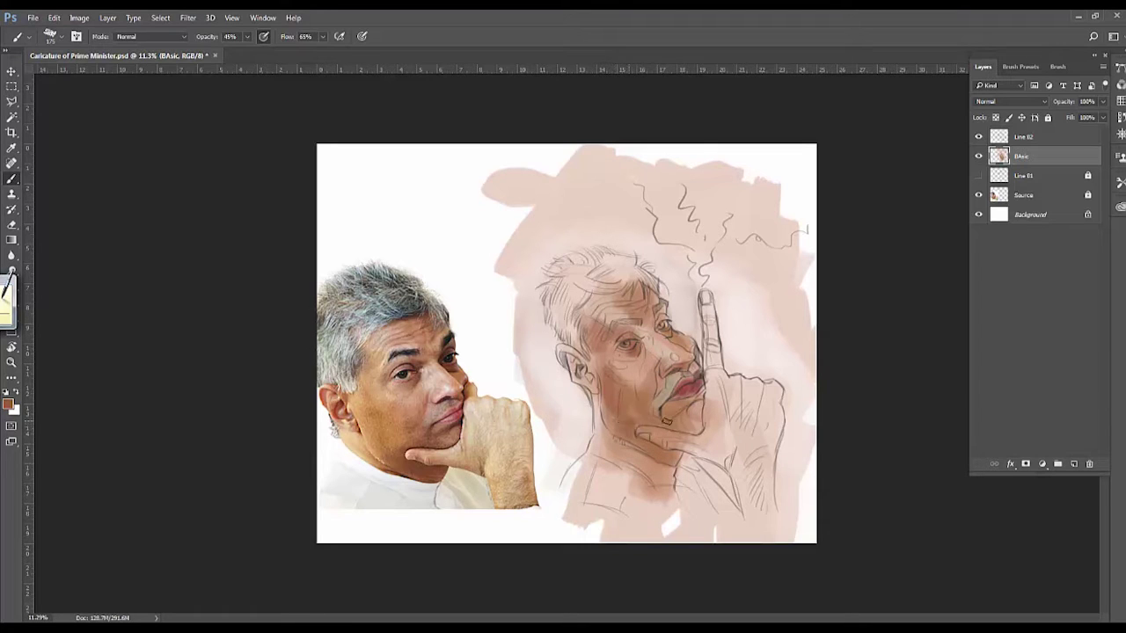
Sample grey from the reference hair and shade the caricature's hair grey.
alt+click(592, 218)
drag(588, 264, 550, 317)
mouse_move(563, 357)
mouse_down()
mouse_move(572, 264)
mouse_move(643, 269)
mouse_up()
mouse_move(710, 308)
mouse_down()
mouse_move(712, 387)
mouse_move(774, 510)
mouse_up()
Lighten the collar and neck area, then sample eye and darker brown colours.
alt+click(457, 486)
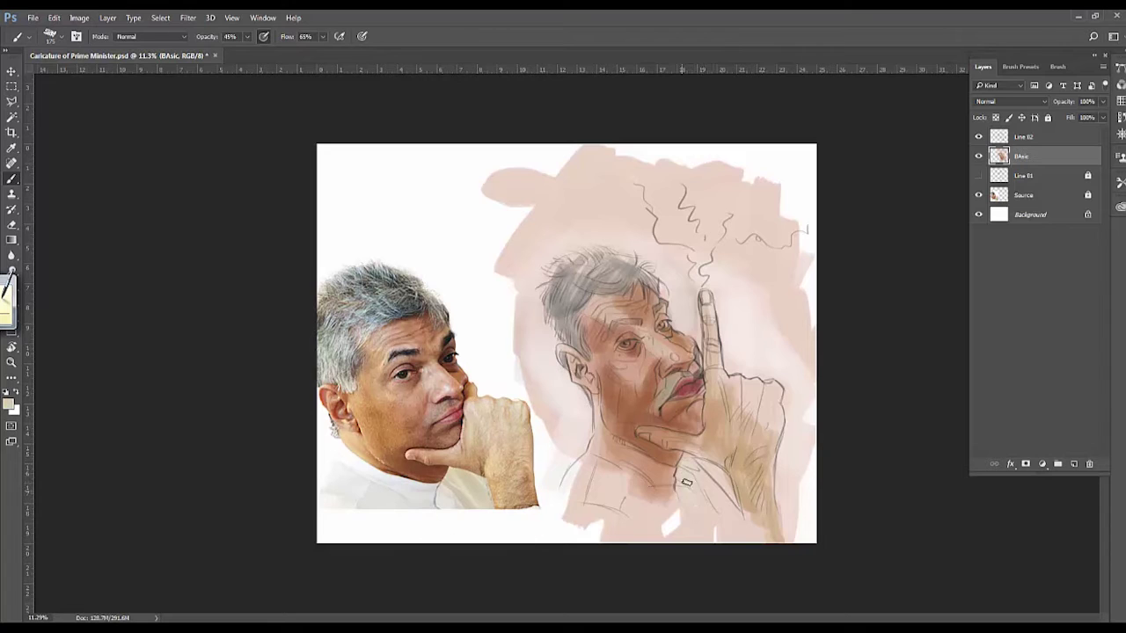
alt+click(666, 522)
drag(607, 480, 673, 462)
drag(580, 457, 695, 523)
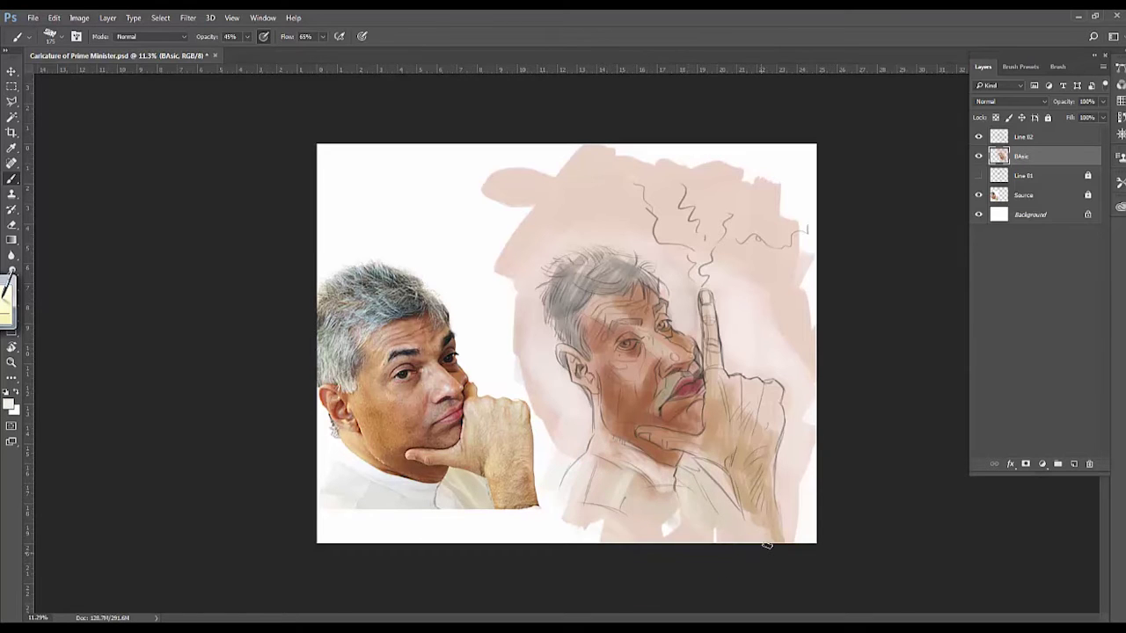
scroll(623, 256, up, 3)
alt+click(281, 391)
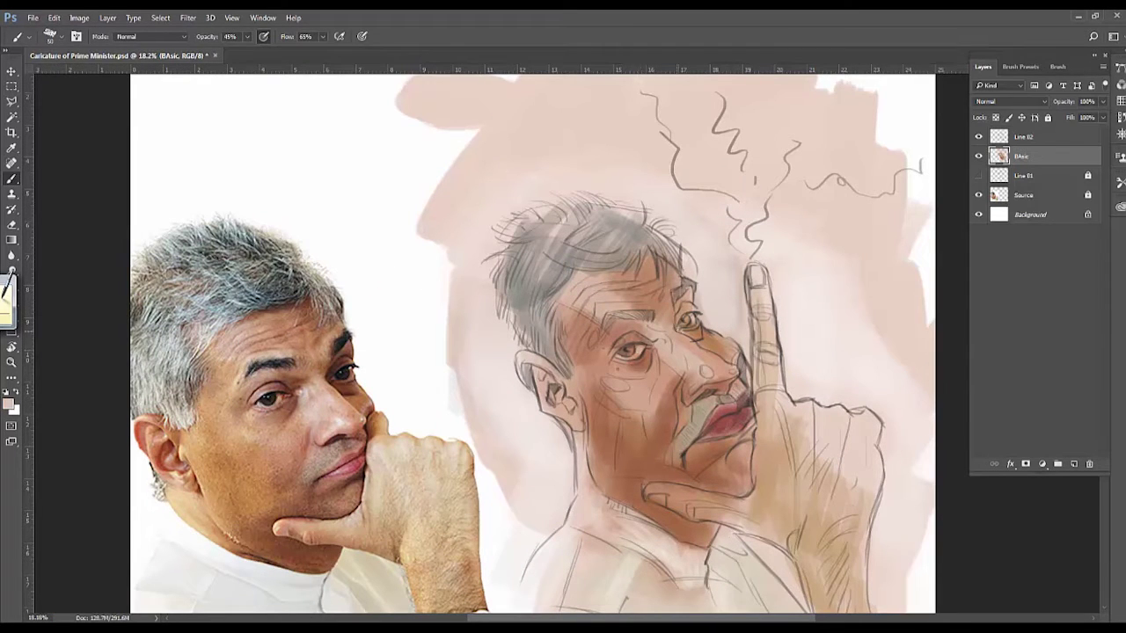
alt+click(684, 321)
alt+click(286, 389)
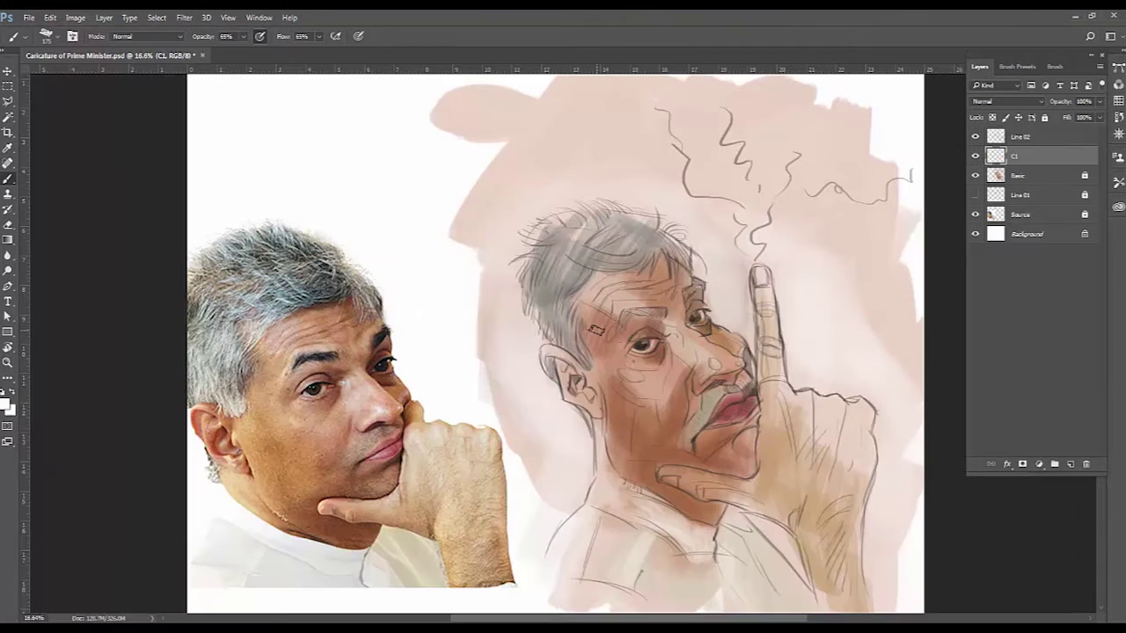
Shrink the brush, paint darker brown around the eyes and brow, and warm the cheek.
key(bracketleft)
key(bracketleft)
alt+click(614, 277)
drag(620, 285, 647, 309)
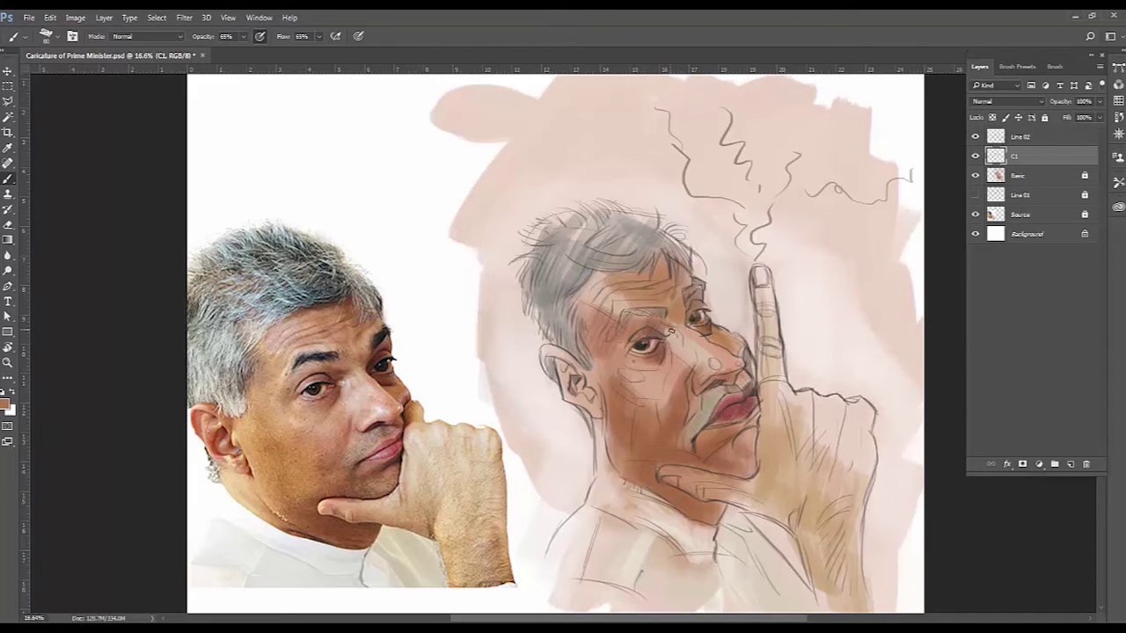
alt+click(669, 335)
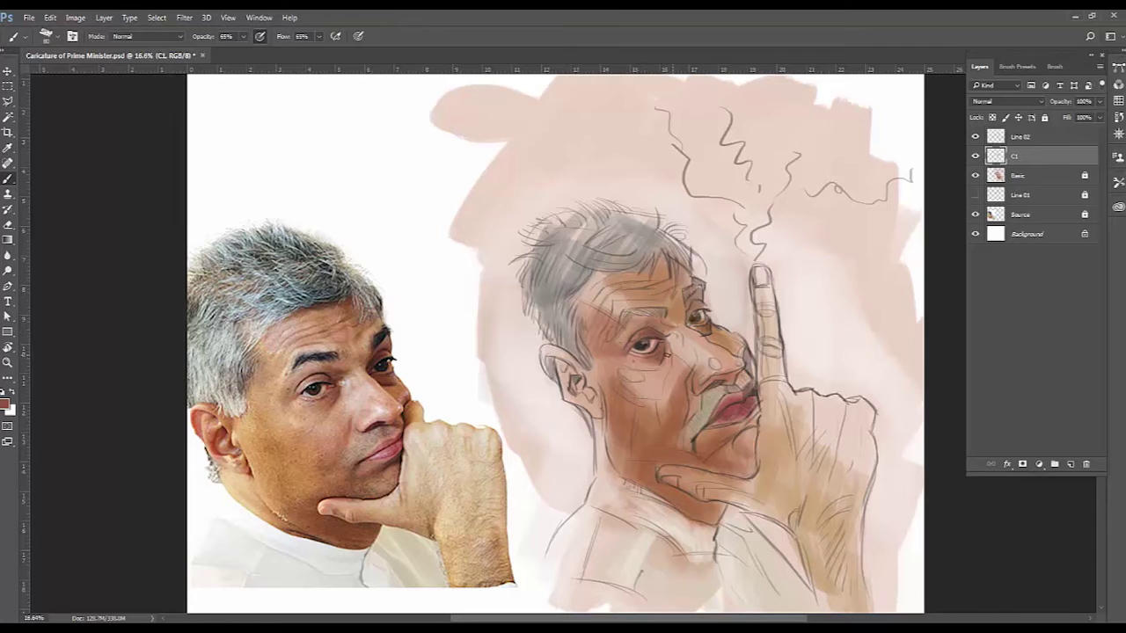
alt+click(350, 378)
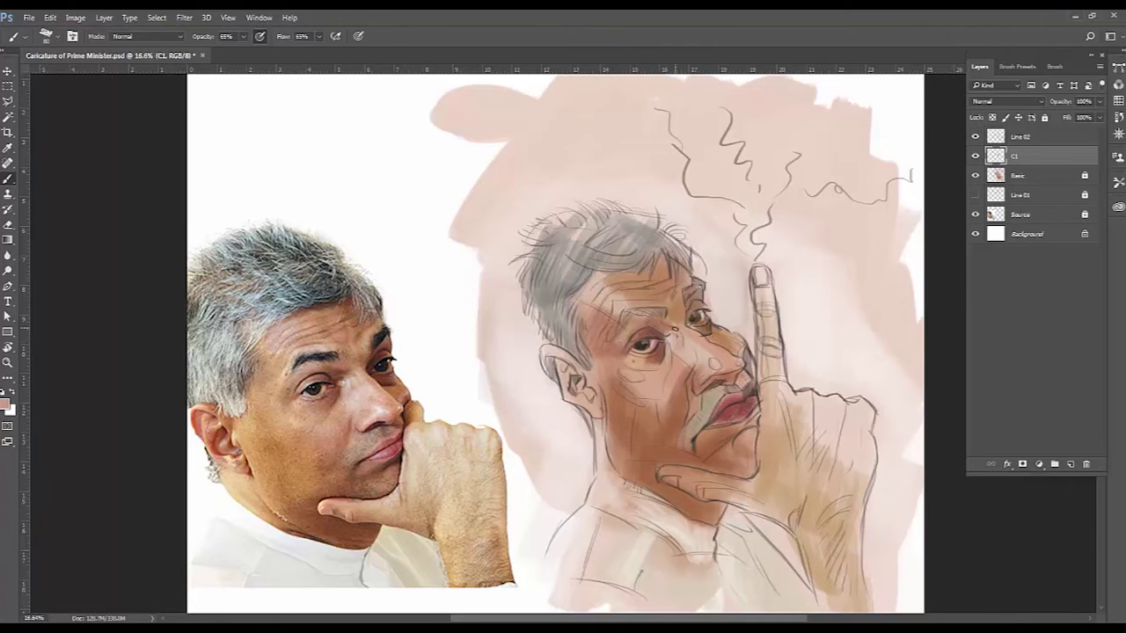
drag(674, 387, 635, 405)
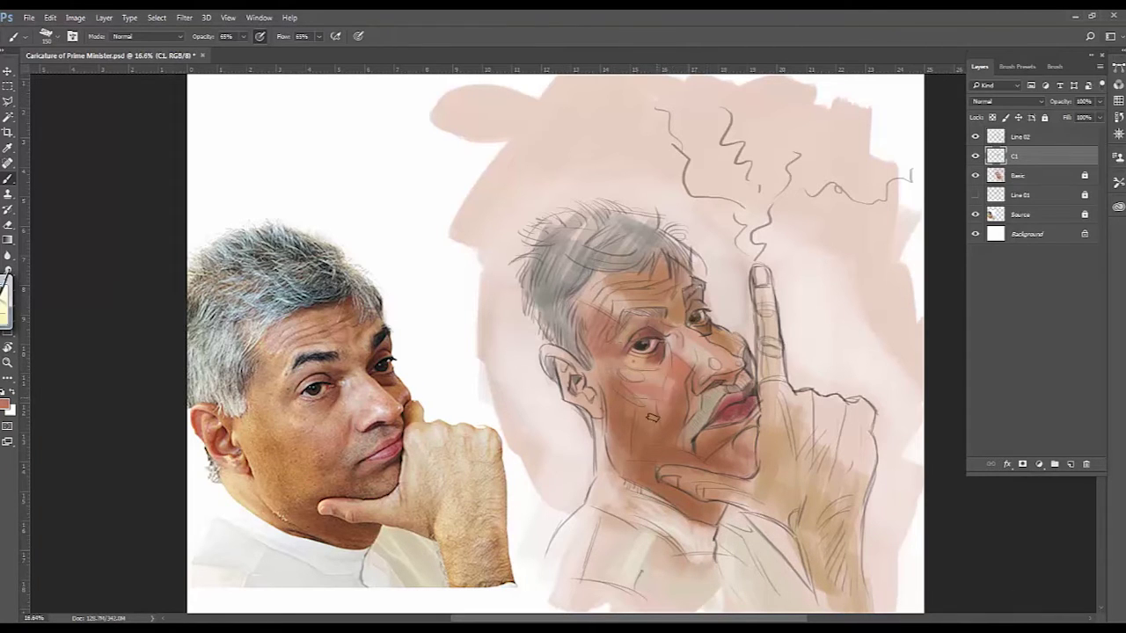
Shade the chin, jaw and cheek reddish-brown and darken the moustache and chin.
alt+click(622, 369)
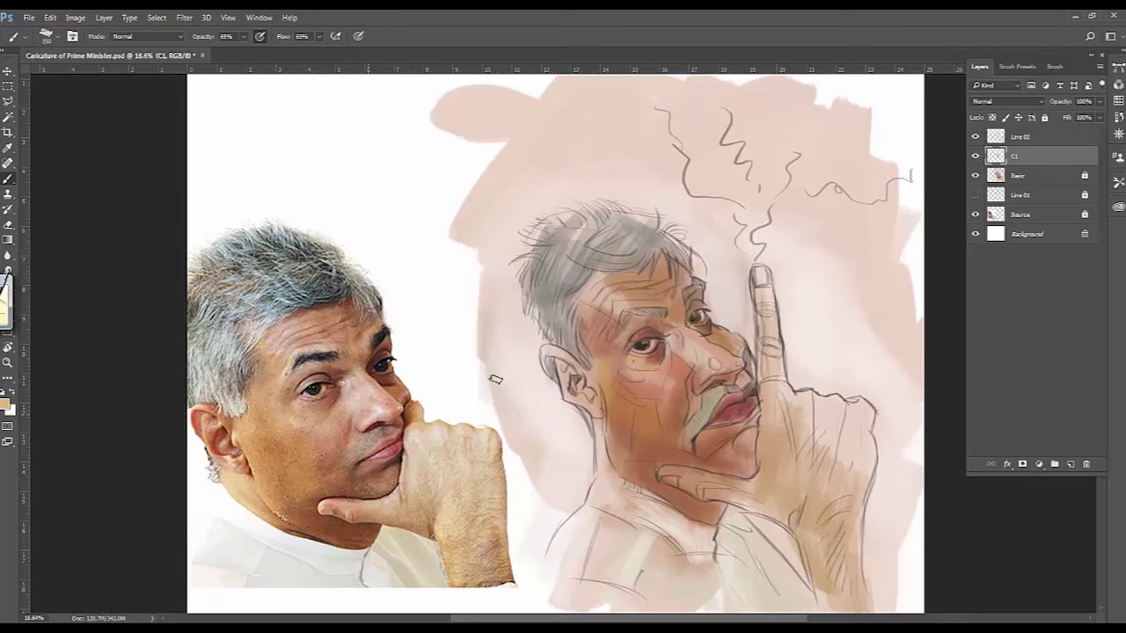
alt+click(243, 473)
drag(637, 488, 721, 515)
drag(669, 462, 691, 457)
drag(659, 423, 704, 453)
alt+click(361, 433)
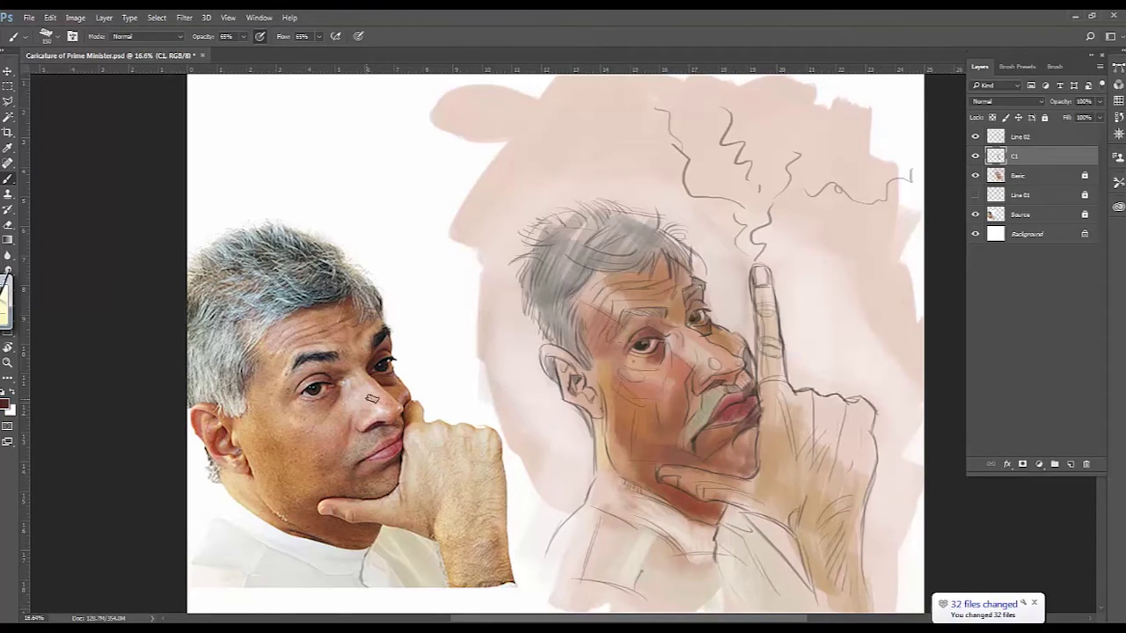
alt+click(373, 425)
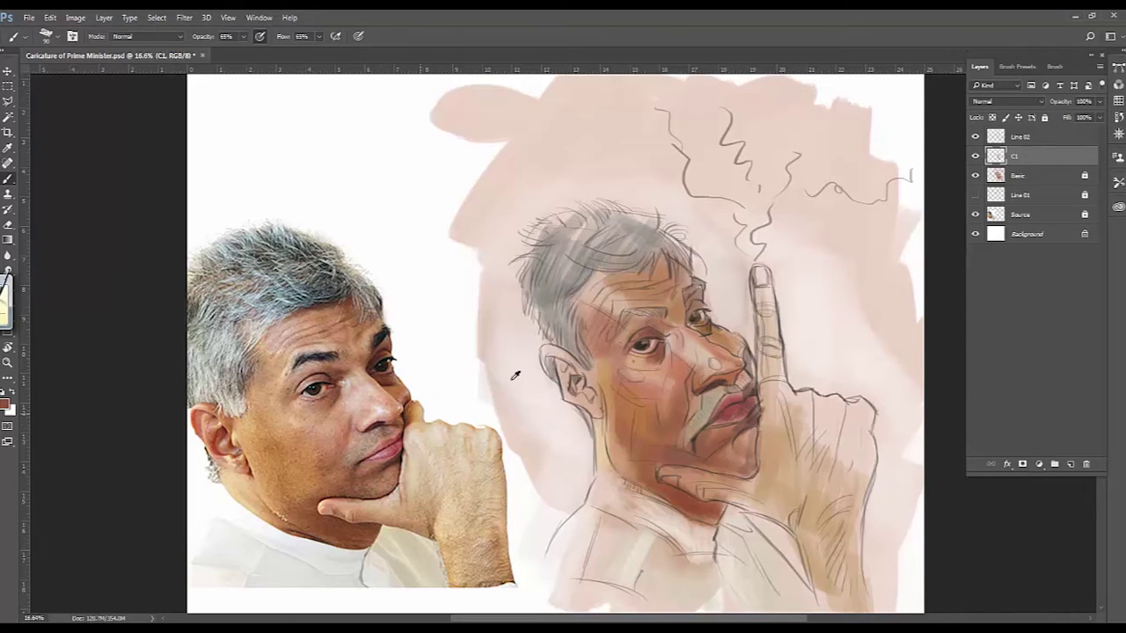
drag(721, 387, 687, 441)
Paint light tan over the raised finger and back of the hand.
alt+click(400, 450)
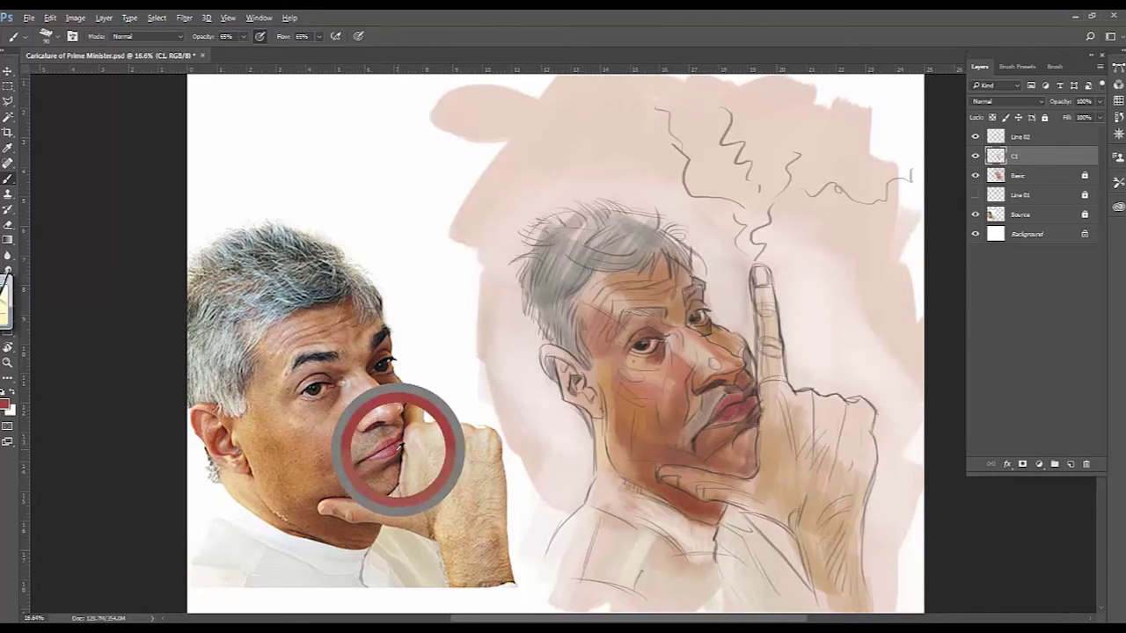
mouse_move(761, 278)
mouse_down()
mouse_move(762, 383)
mouse_move(871, 475)
mouse_move(765, 510)
mouse_move(818, 528)
mouse_move(871, 607)
mouse_move(774, 378)
mouse_move(791, 453)
mouse_up()
drag(823, 400, 869, 465)
alt+click(383, 394)
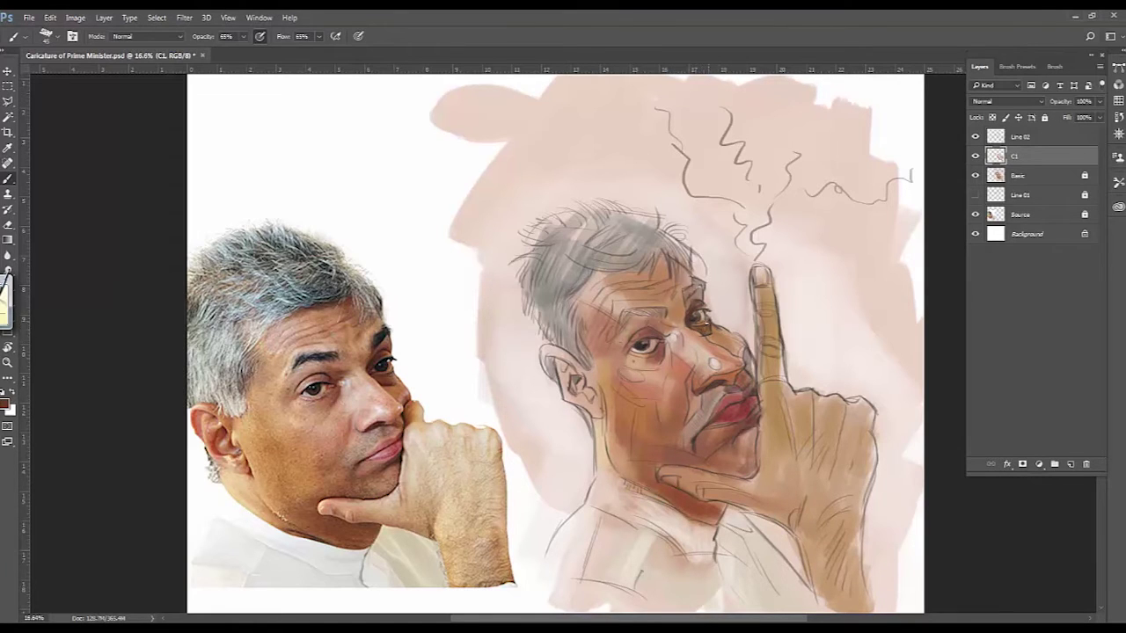
alt+click(395, 387)
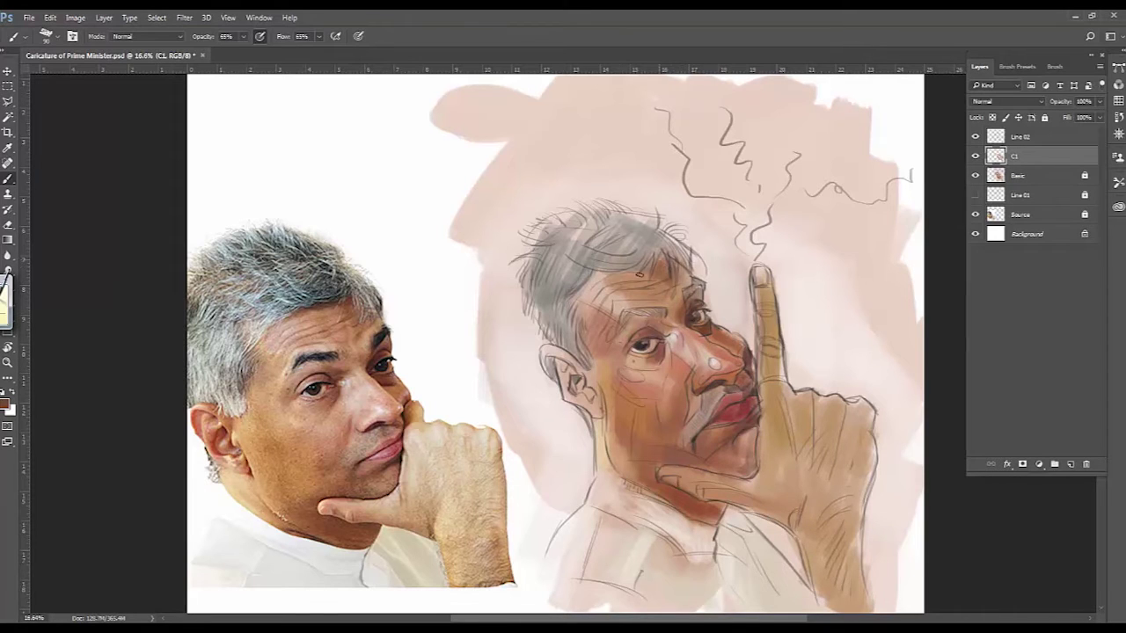
alt+click(264, 367)
Darken the ear, jaw and lower chin shadow with resampled brown shadow tones.
drag(550, 352, 605, 427)
alt+click(570, 375)
drag(569, 375, 587, 401)
alt+click(555, 353)
drag(554, 352, 636, 491)
alt+click(637, 491)
mouse_move(627, 440)
mouse_down()
mouse_move(653, 475)
mouse_move(711, 433)
mouse_move(753, 457)
mouse_up()
alt+click(655, 473)
Refine the grey moustache and darken the top and left of the hair near-black.
drag(721, 387, 678, 335)
alt+click(316, 271)
mouse_move(624, 265)
mouse_down()
mouse_move(642, 230)
mouse_move(660, 242)
mouse_move(554, 303)
mouse_up()
mouse_move(616, 238)
mouse_down()
mouse_move(664, 231)
mouse_move(655, 225)
mouse_up()
Paint white over the shirt and neck area, then select the Line 02 layer.
key(x)
drag(607, 520, 670, 484)
mouse_move(602, 525)
mouse_down()
mouse_move(569, 572)
mouse_move(616, 519)
mouse_up()
drag(703, 607, 774, 537)
scroll(596, 222, down, 1)
click(1038, 137)
Create a new layer named C2 for further skin colouring.
key(ctrl+shift+n)
text(C2)
key(Return)
scroll(649, 398, up, 2)
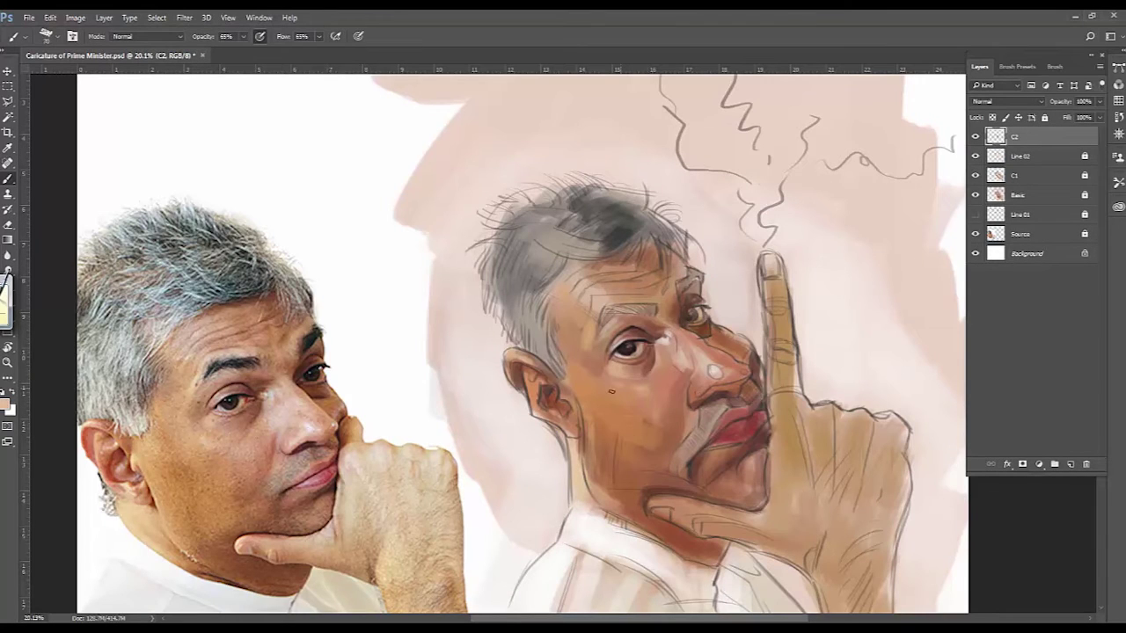
key(x)
Paint a thick, dark eyebrow across the caricature's brow.
alt+click(616, 311)
drag(596, 313, 662, 309)
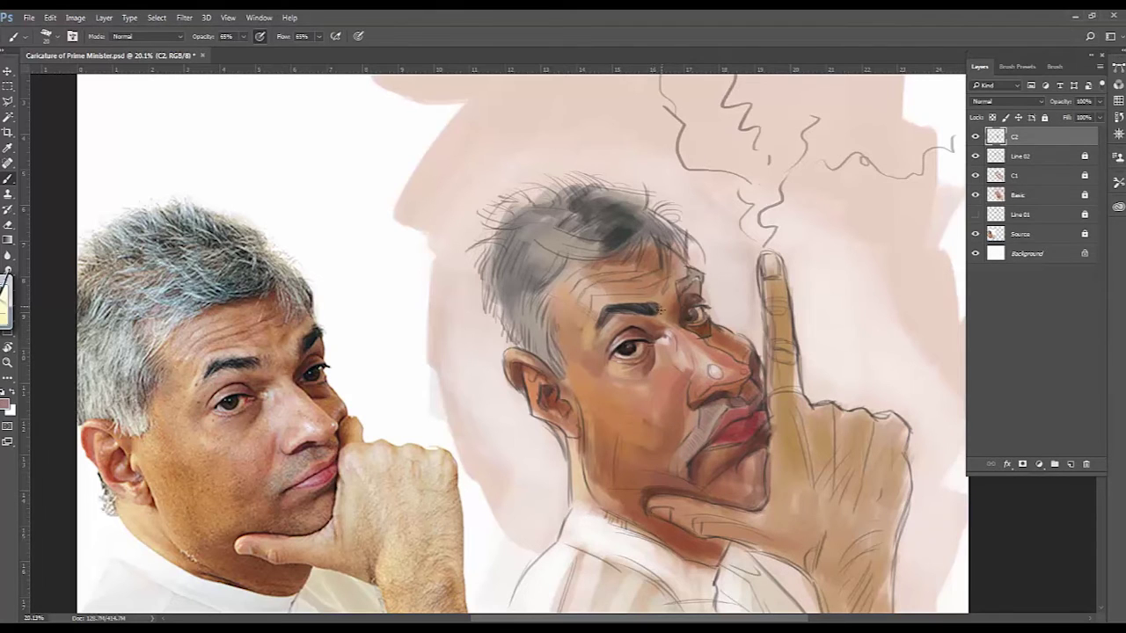
alt+click(608, 316)
drag(596, 315, 625, 310)
Darken the forehead and hairline with brow and eye tones sampled from the photo.
alt+click(240, 353)
alt+click(266, 358)
mouse_move(650, 289)
mouse_down()
mouse_move(616, 268)
mouse_move(628, 249)
mouse_move(679, 266)
mouse_up()
alt+click(624, 273)
alt+click(316, 271)
alt+click(252, 344)
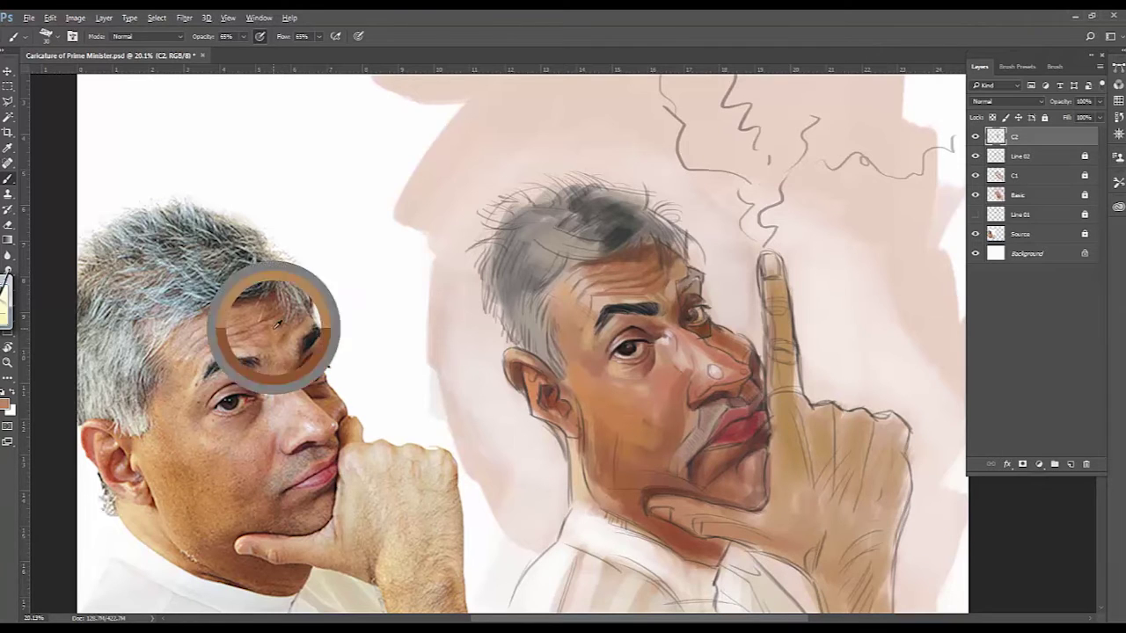
alt+click(205, 338)
drag(592, 294, 569, 278)
Paint a cheek stroke using beige and pinkish tones sampled from the reference cheek.
alt+click(209, 358)
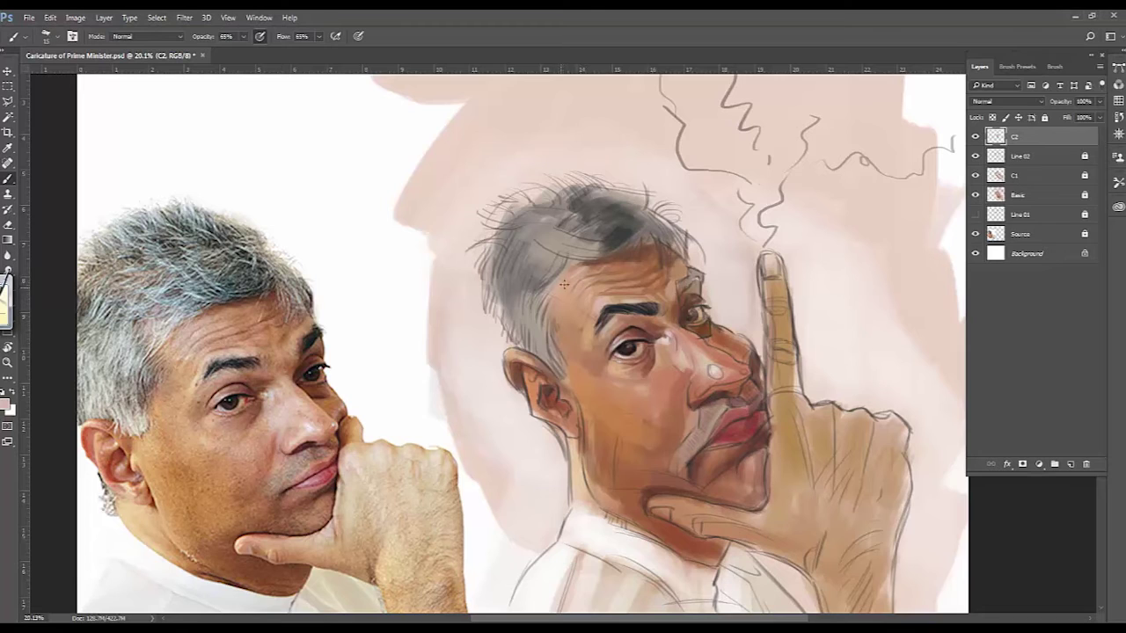
alt+click(196, 378)
alt+click(212, 392)
alt+click(195, 381)
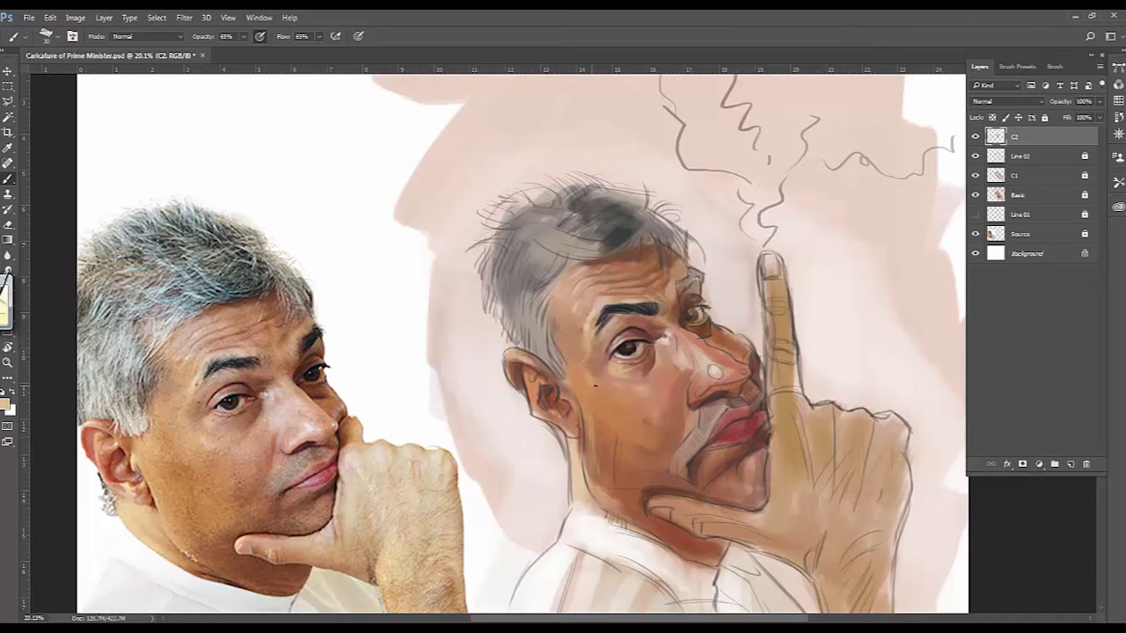
alt+click(215, 446)
alt+click(258, 441)
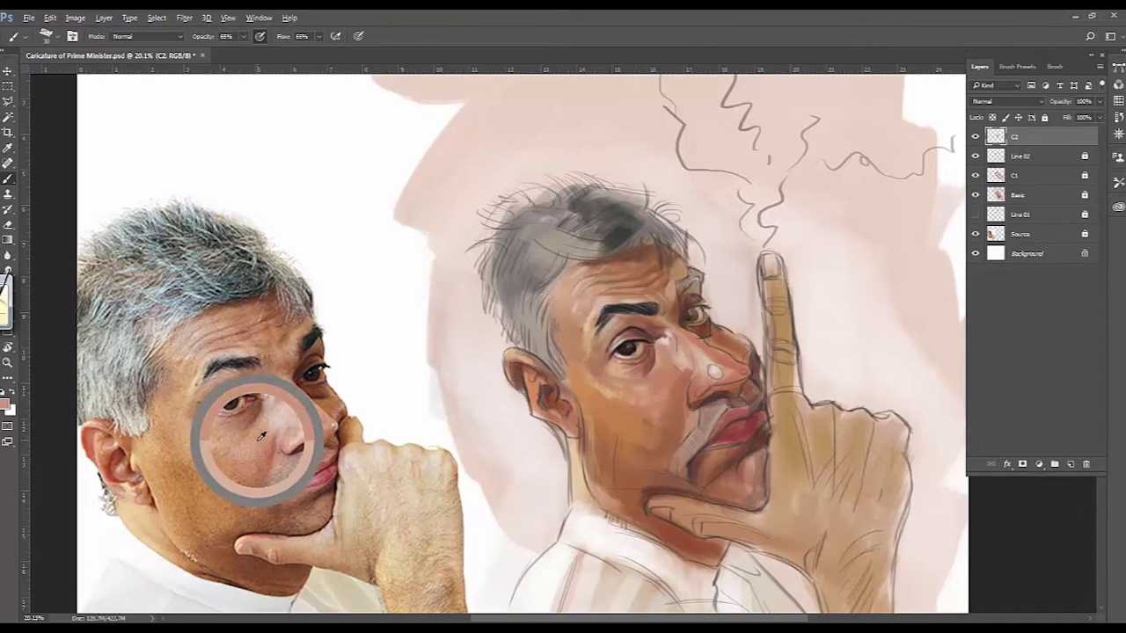
drag(620, 370, 624, 384)
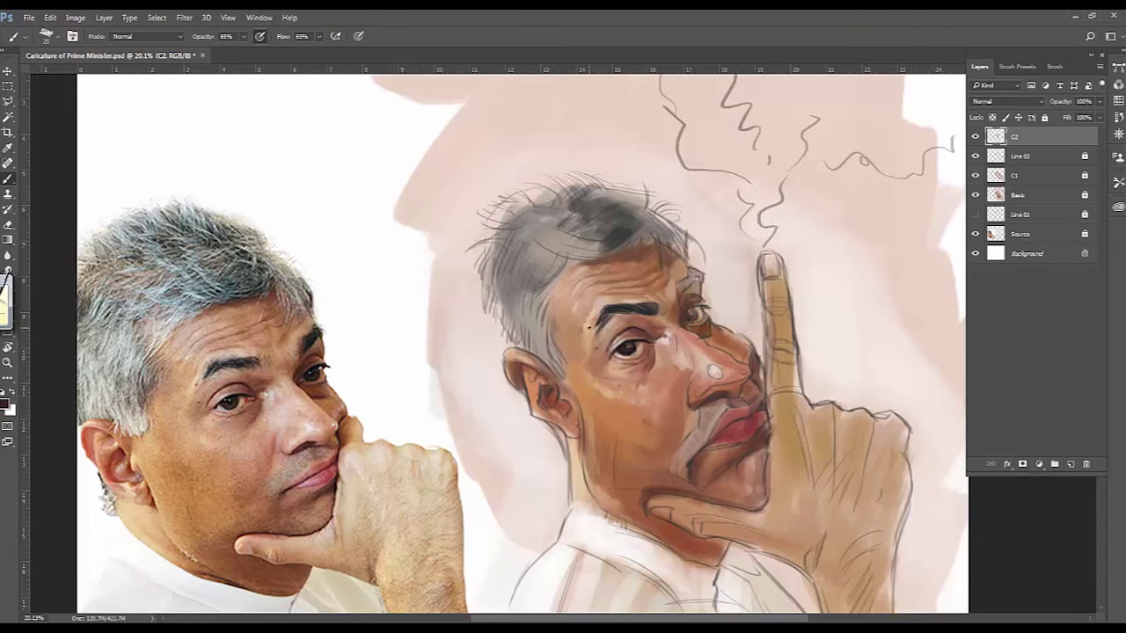
Shrink the brush to 15 and sample reddish tones around the photo's eye.
key(bracketleft)
alt+click(227, 406)
alt+click(249, 401)
alt+click(256, 397)
alt+click(258, 398)
alt+click(264, 410)
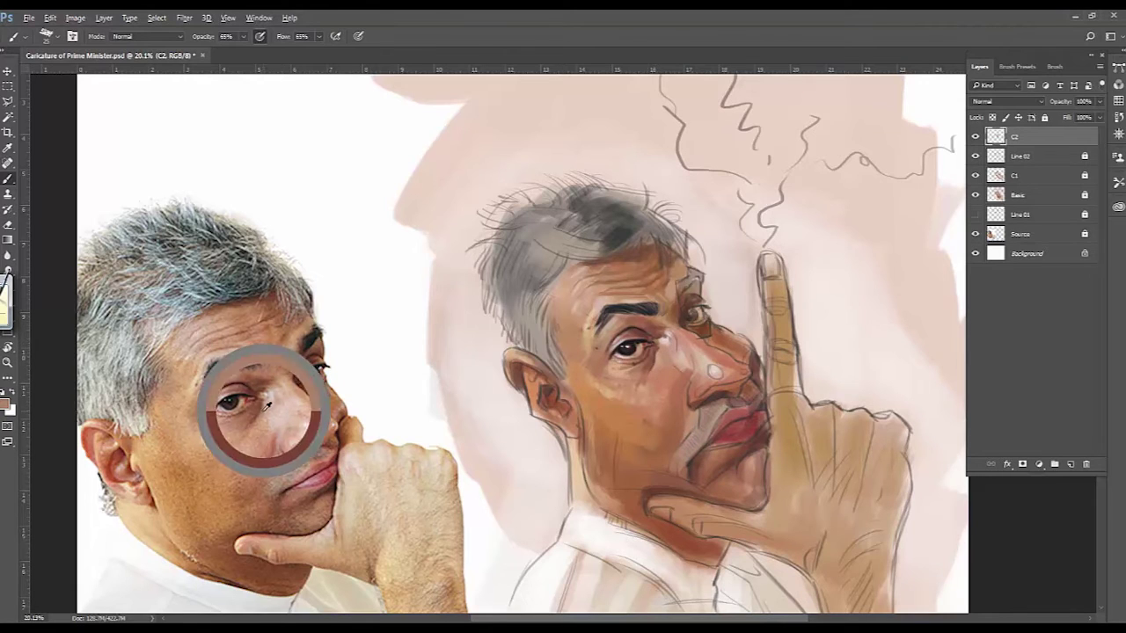
alt+click(257, 421)
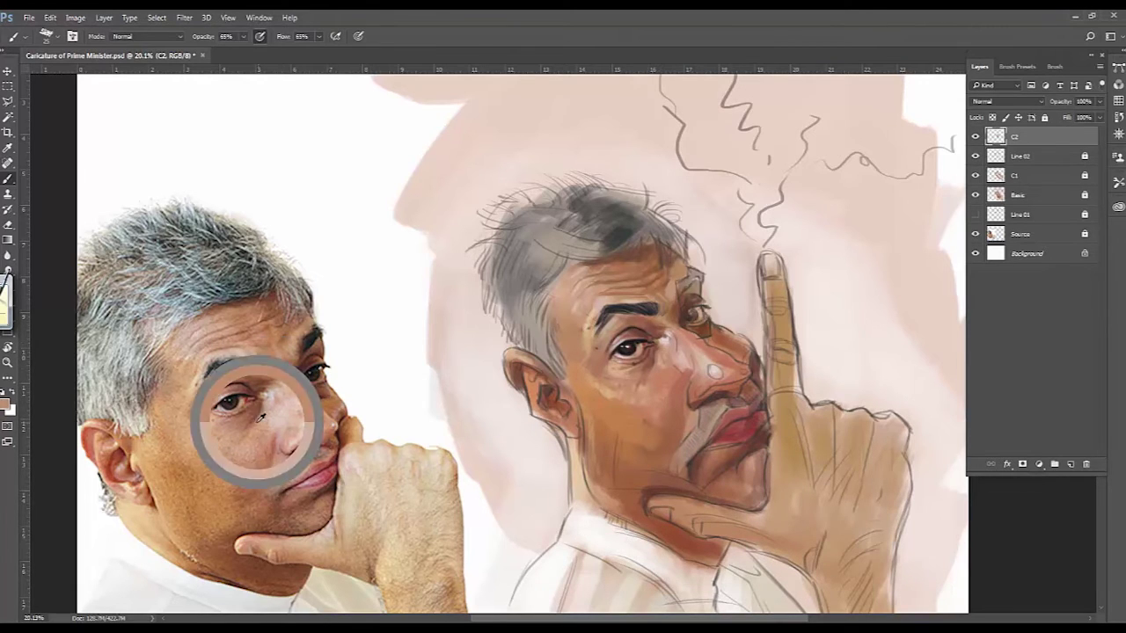
Sample tan and beige skin tones from the photo's cheek, nose and chin, and the caricature's cheek.
alt+click(276, 401)
alt+click(271, 389)
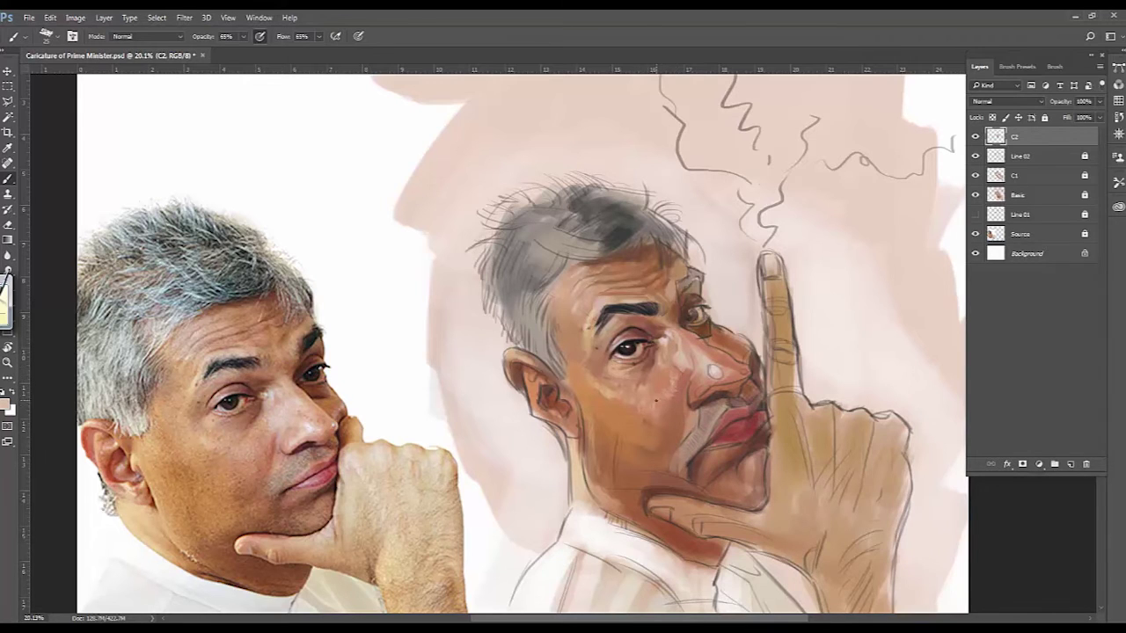
alt+click(281, 431)
alt+click(263, 479)
alt+click(600, 424)
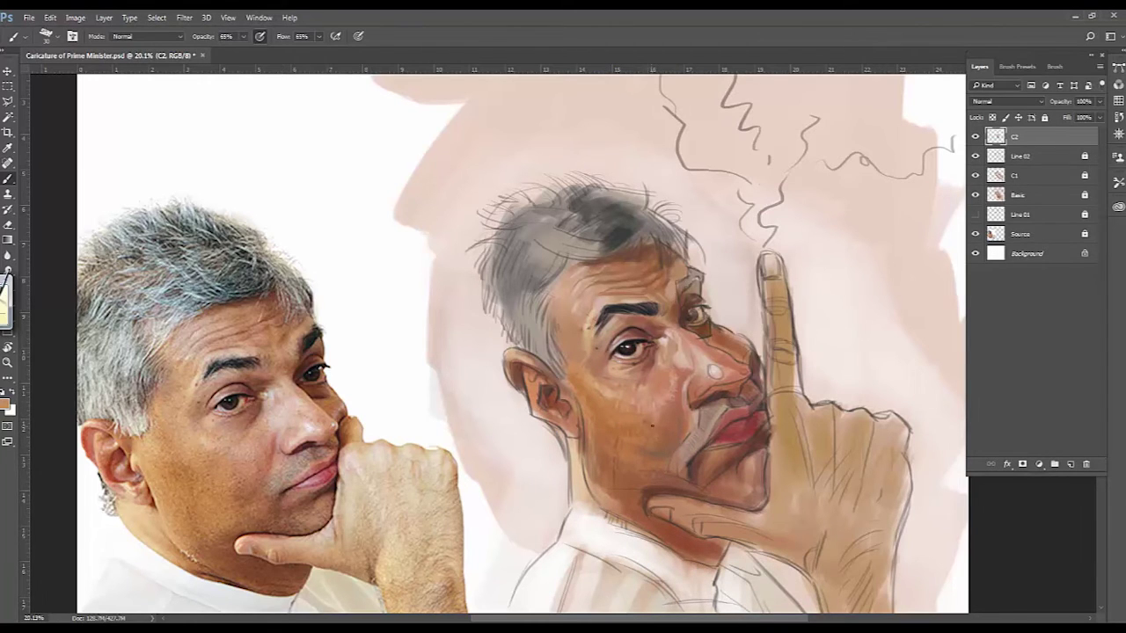
scroll(686, 391, down, 2)
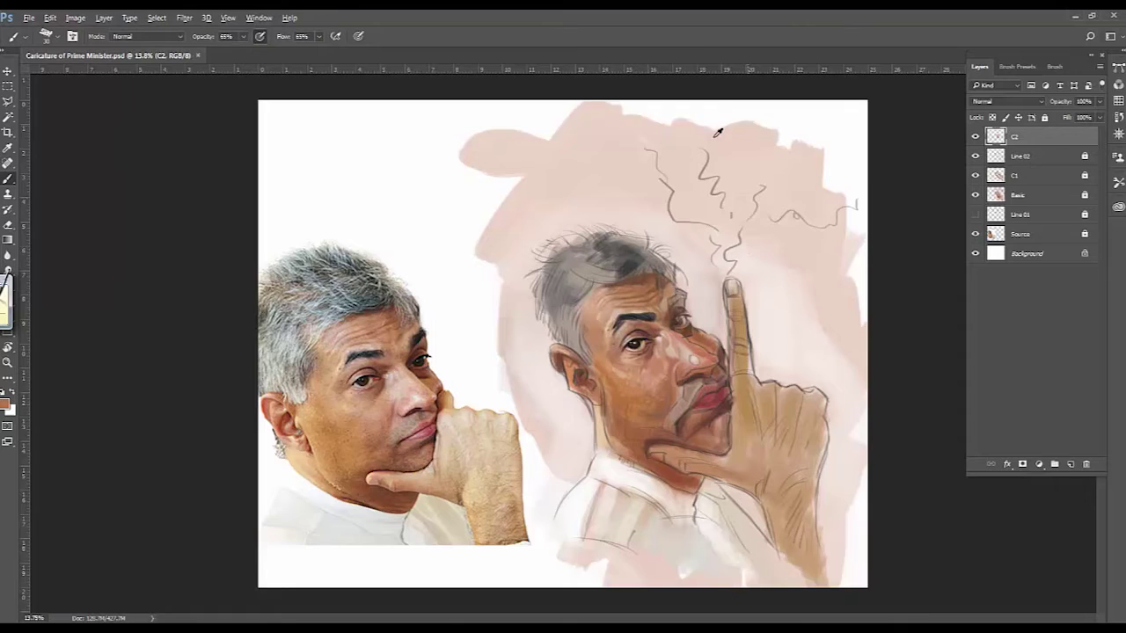
Reduce the brush to size 20 and paint darker strokes on the left cheek.
scroll(576, 409, up, 1)
click(577, 409)
key(bracketleft)
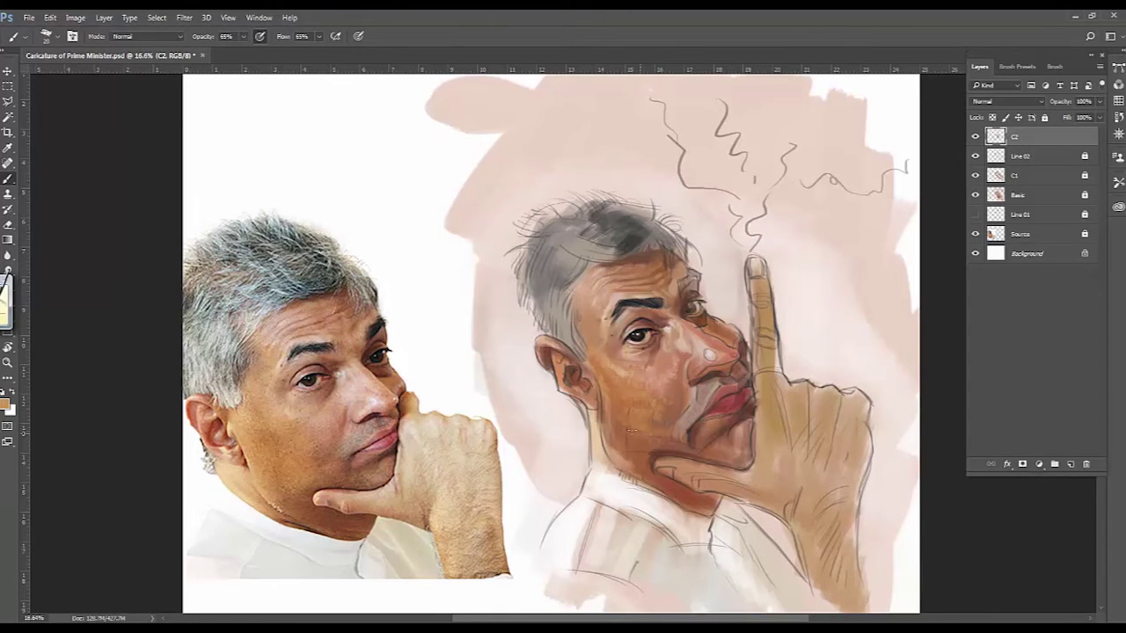
alt+click(261, 477)
drag(620, 435, 594, 378)
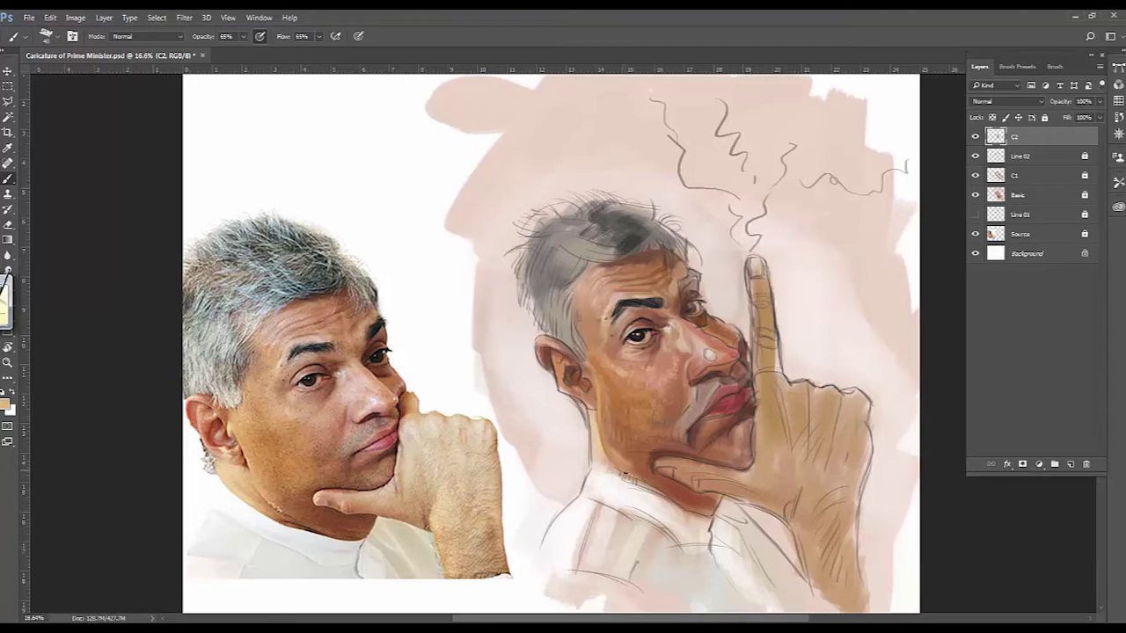
Shade along the caricature's cheek, jaw and chin with darker reddish-brown tones.
alt+click(711, 500)
drag(634, 471, 664, 487)
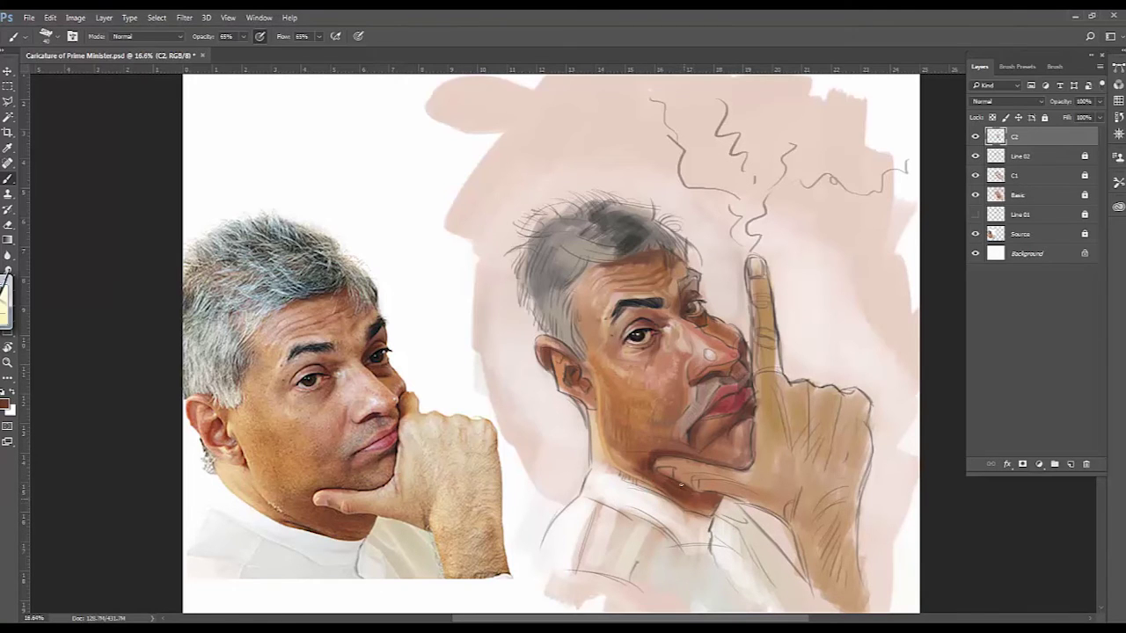
alt+click(379, 479)
alt+click(393, 457)
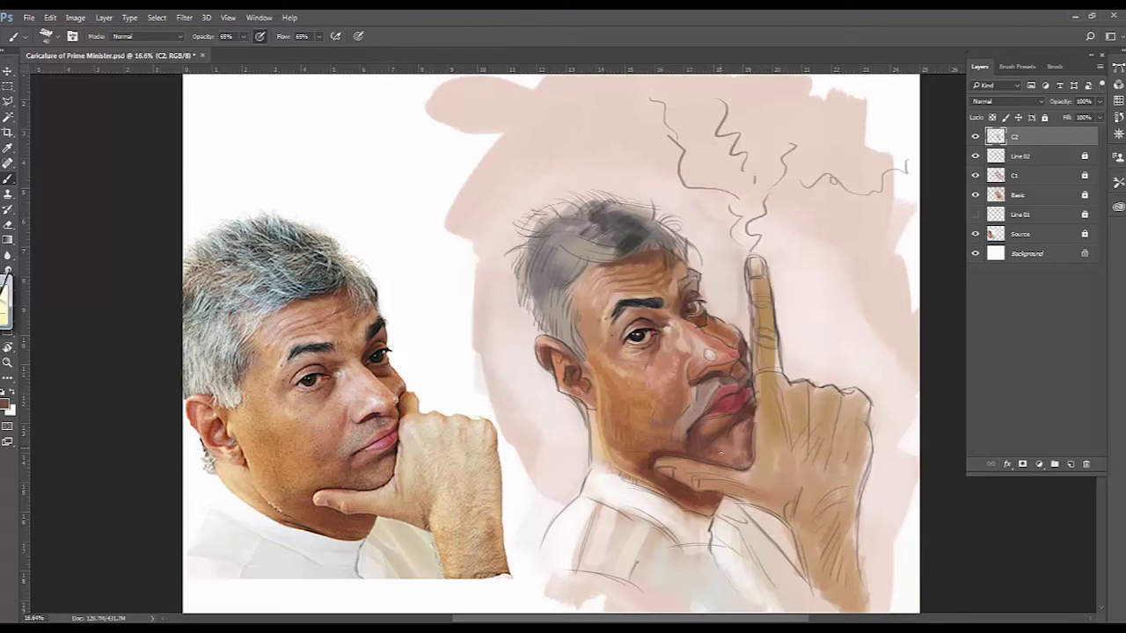
alt+click(366, 485)
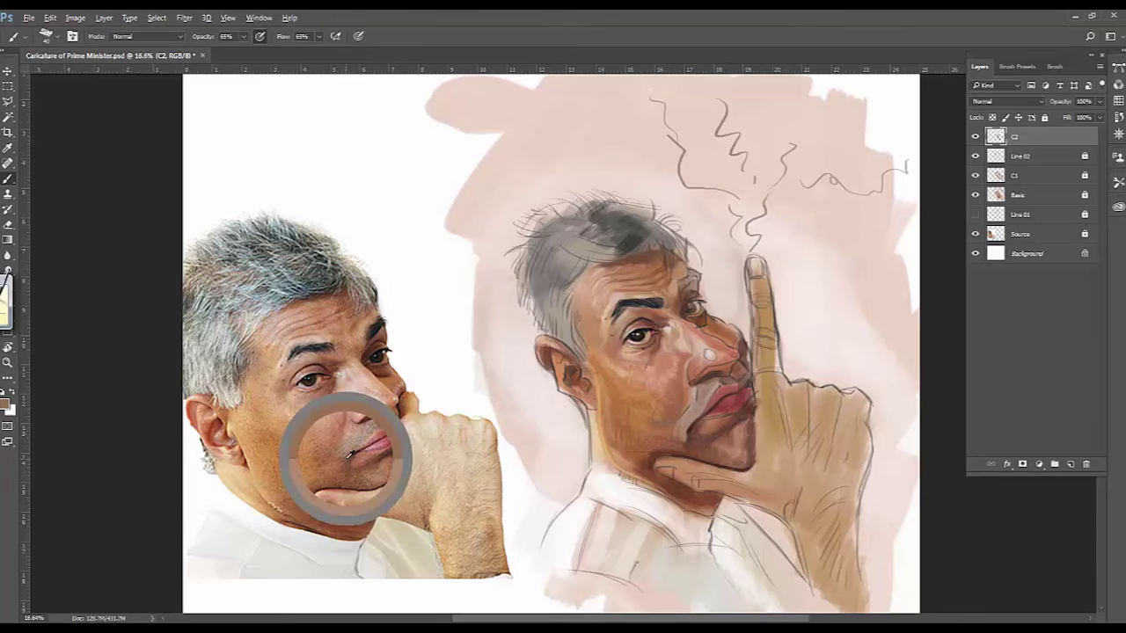
alt+click(672, 418)
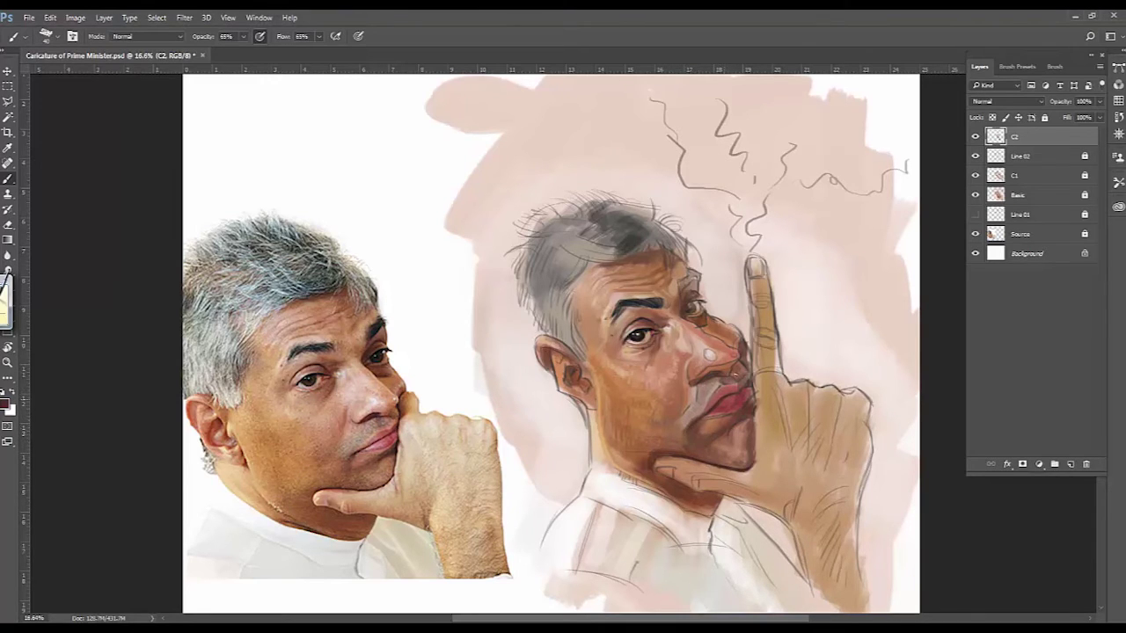
drag(693, 426, 734, 411)
Darken the caricature's nostril shadow with a red tone sampled from the photo's chin.
alt+click(385, 442)
alt+click(394, 429)
alt+click(392, 423)
alt+click(410, 409)
alt+click(393, 414)
alt+click(386, 414)
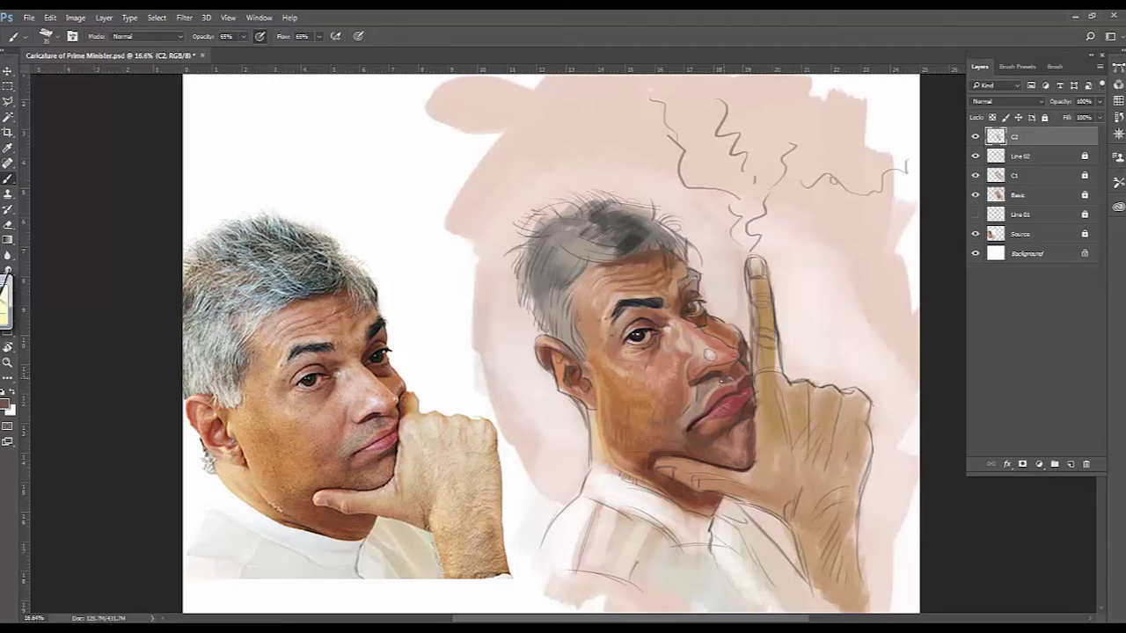
alt+click(400, 392)
alt+click(393, 407)
click(694, 376)
Dab bright peach highlights on the caricature's nose and near its eye.
alt+click(377, 402)
click(708, 358)
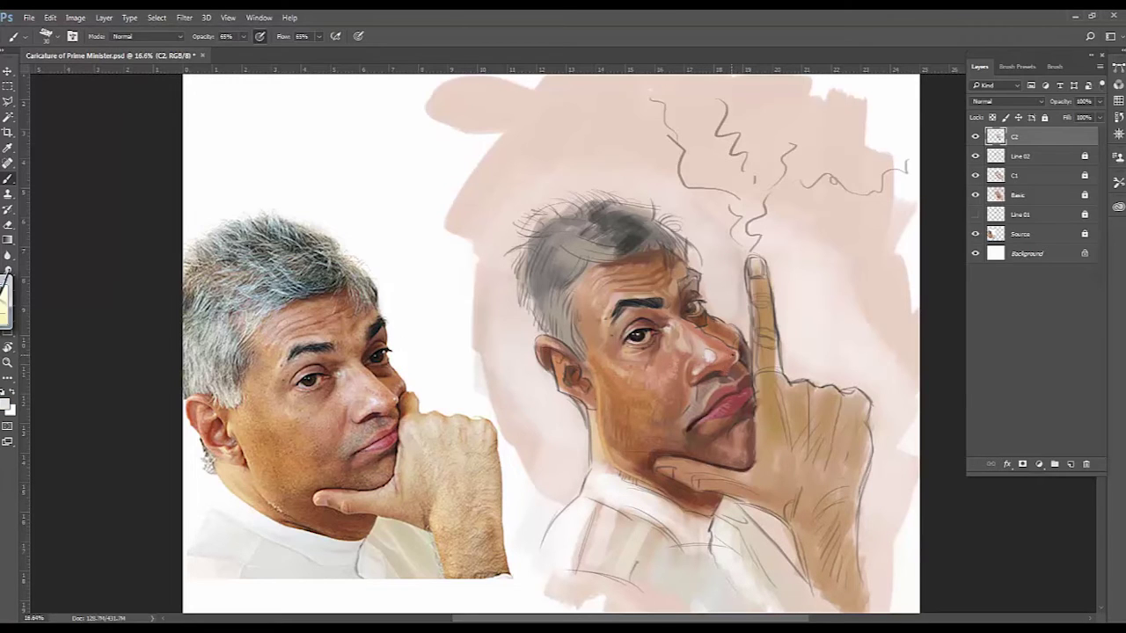
alt+click(374, 377)
click(704, 334)
alt+click(363, 367)
click(684, 324)
Sample brown, pink and tan tones from the photo's nose and cheek.
alt+click(393, 400)
alt+click(391, 394)
alt+click(378, 392)
alt+click(703, 352)
alt+click(375, 408)
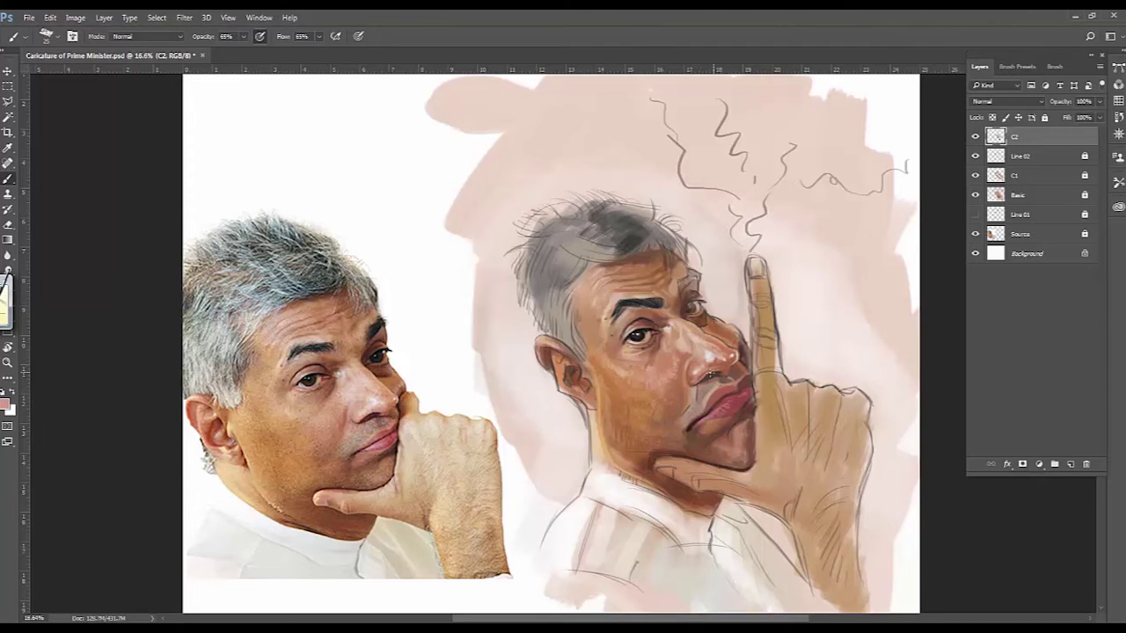
alt+click(377, 411)
alt+click(367, 418)
alt+click(382, 382)
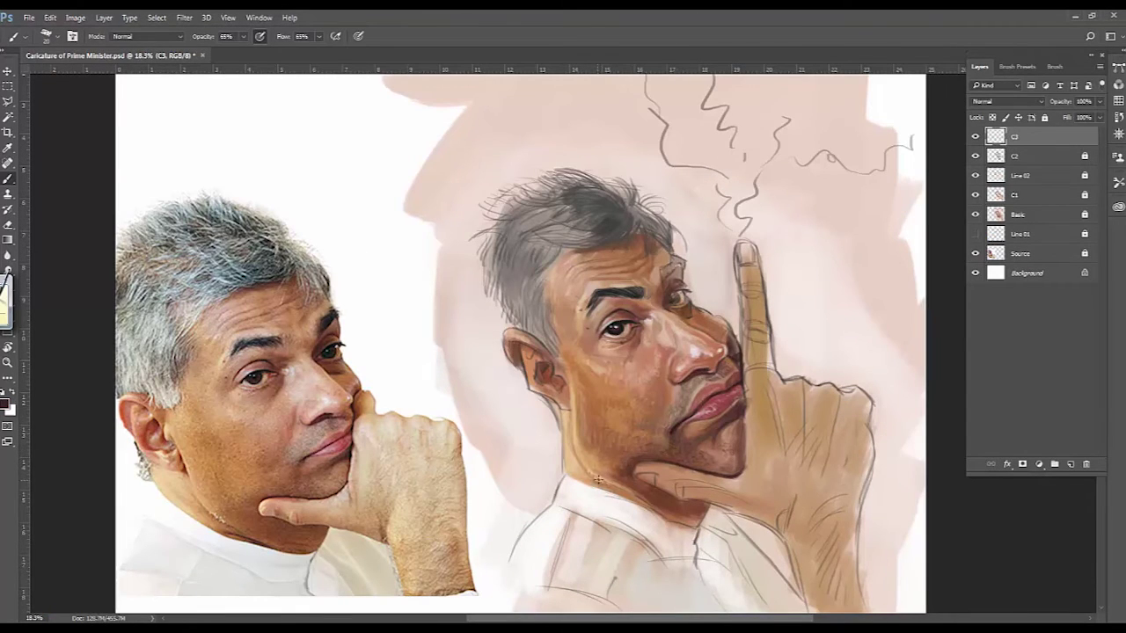
Shade under the caricature's jaw and add near-black marks at its right eye.
drag(599, 480, 651, 511)
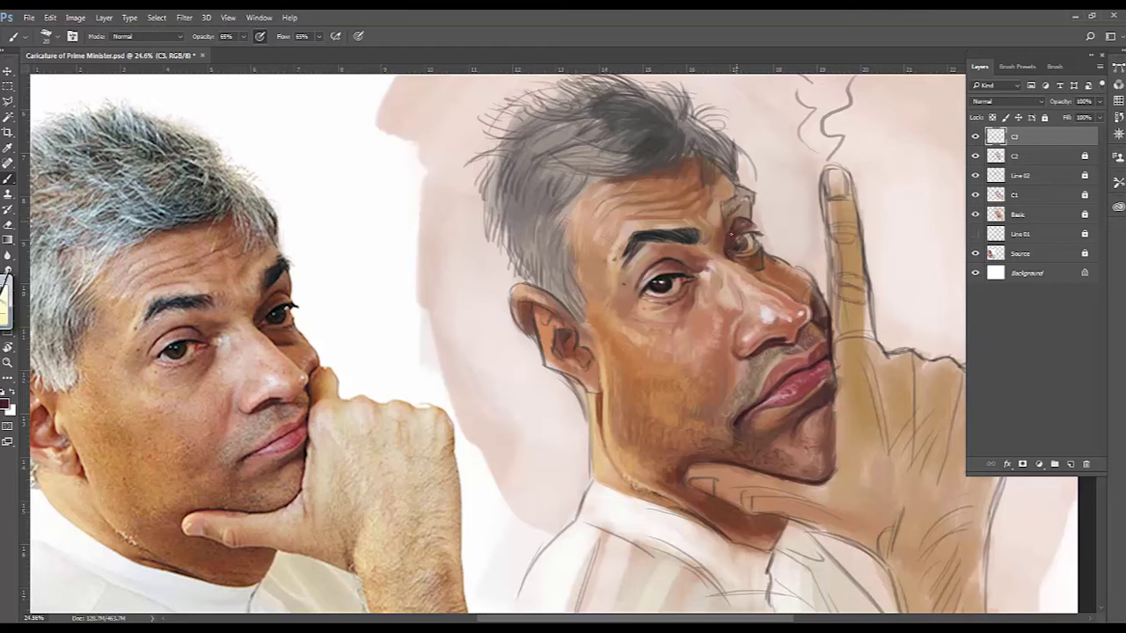
alt+click(730, 231)
drag(730, 248, 760, 234)
alt+click(749, 239)
Darken the caricature's right cheek edge with tones sampled around the photo's eye.
alt+click(286, 319)
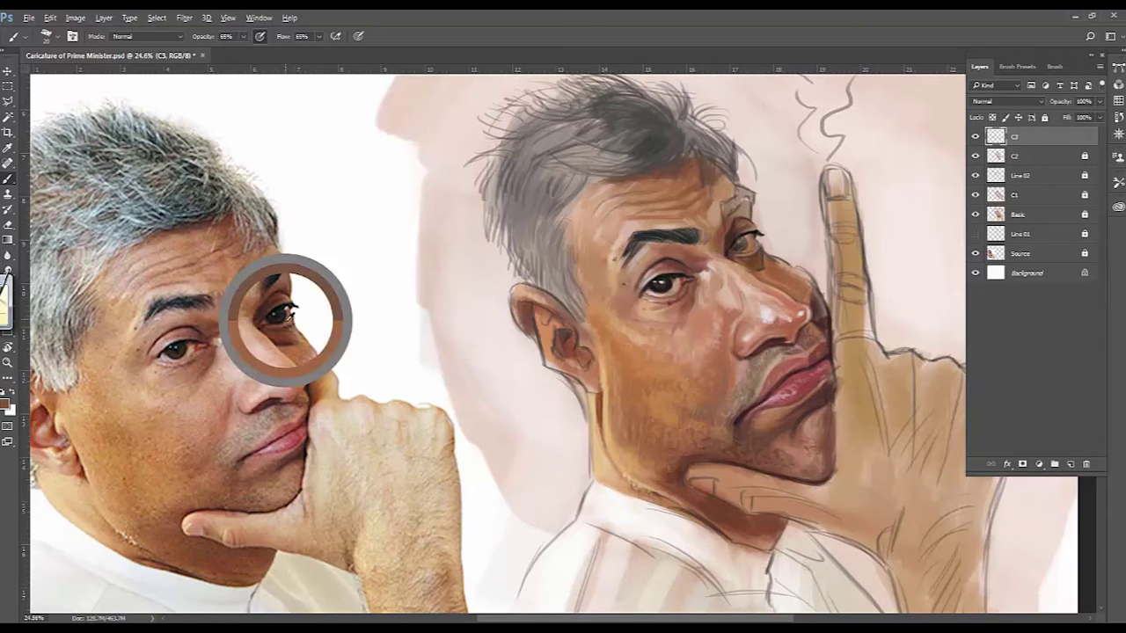
alt+click(291, 318)
alt+click(270, 325)
alt+click(293, 324)
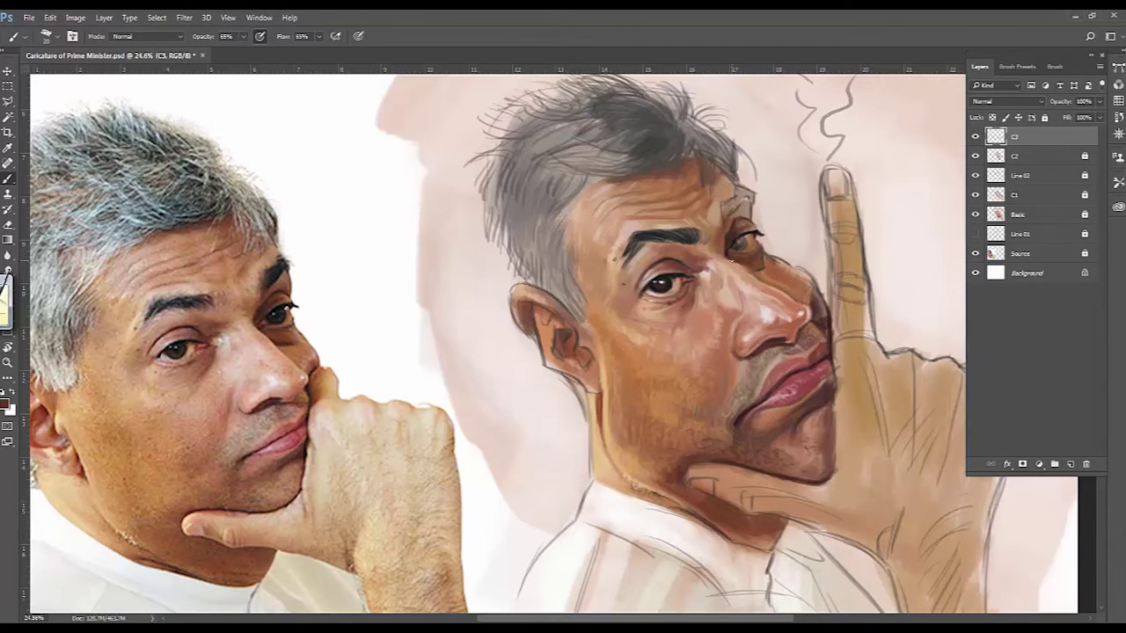
alt+click(293, 323)
alt+click(300, 336)
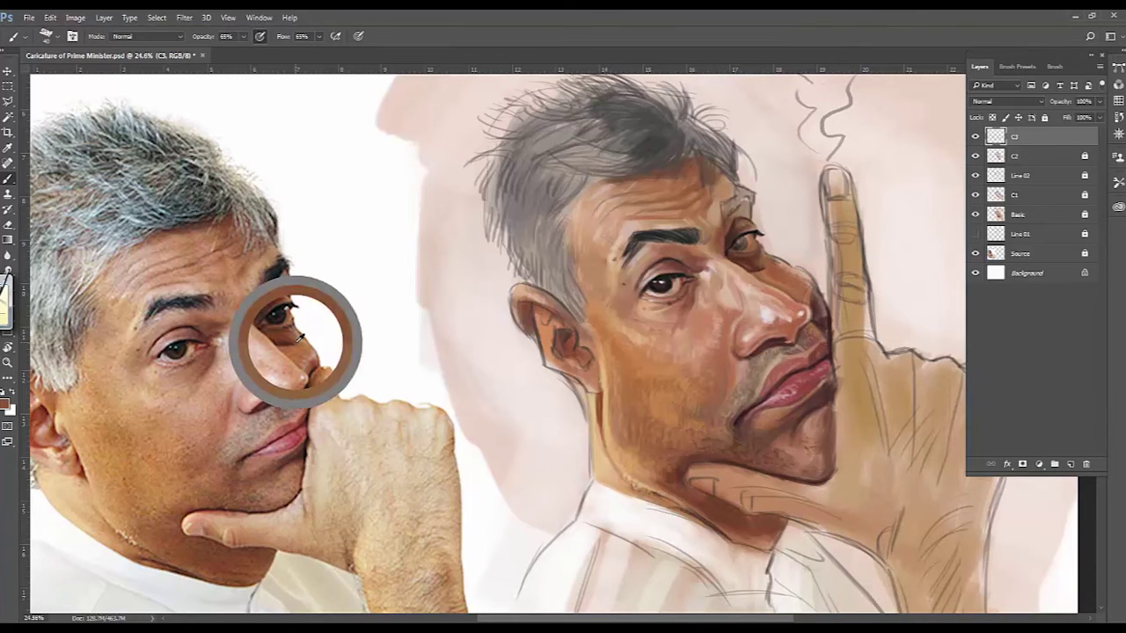
alt+click(310, 351)
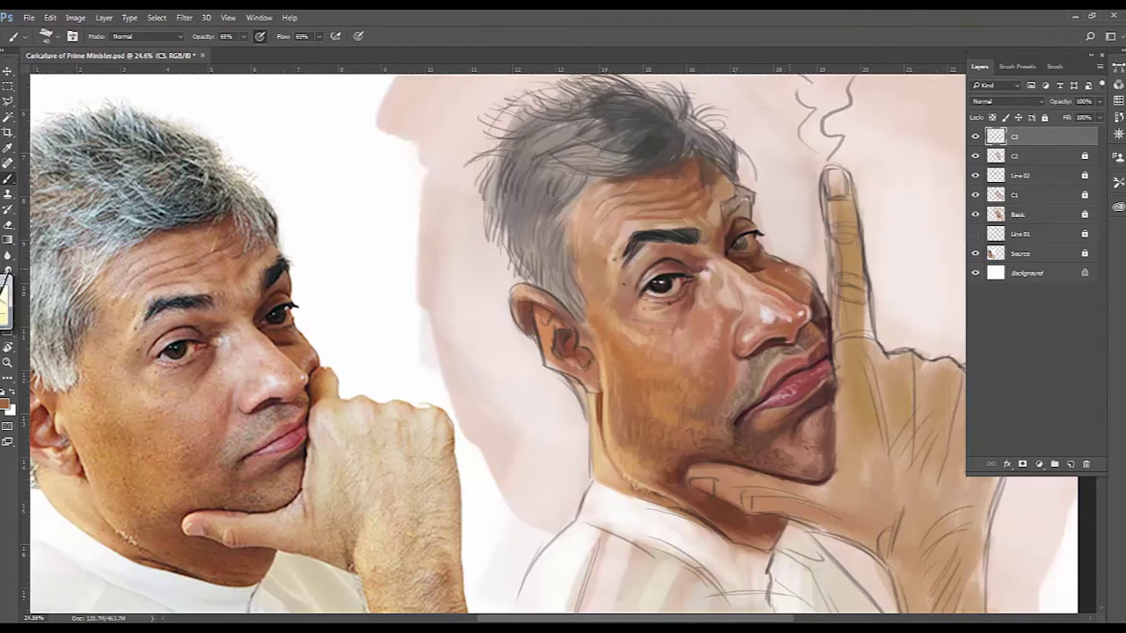
drag(797, 265, 810, 287)
Deepen the caricature's right eye with darker brown, then fit the whole painting on screen.
alt+click(814, 296)
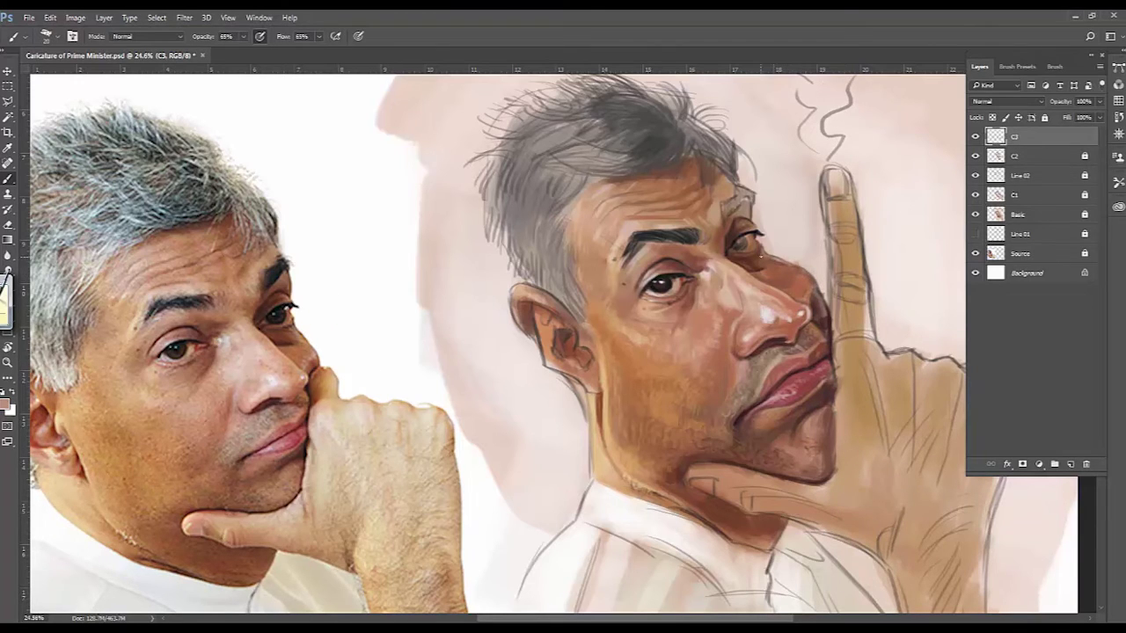
alt+click(792, 299)
drag(746, 243, 737, 247)
alt+click(283, 316)
alt+click(294, 301)
key(ctrl+0)
Paint dark brown hair strokes at the caricature's temple.
scroll(683, 232, up, 1)
mouse_move(649, 349)
mouse_down()
mouse_move(675, 322)
mouse_move(660, 340)
mouse_up()
alt+click(669, 327)
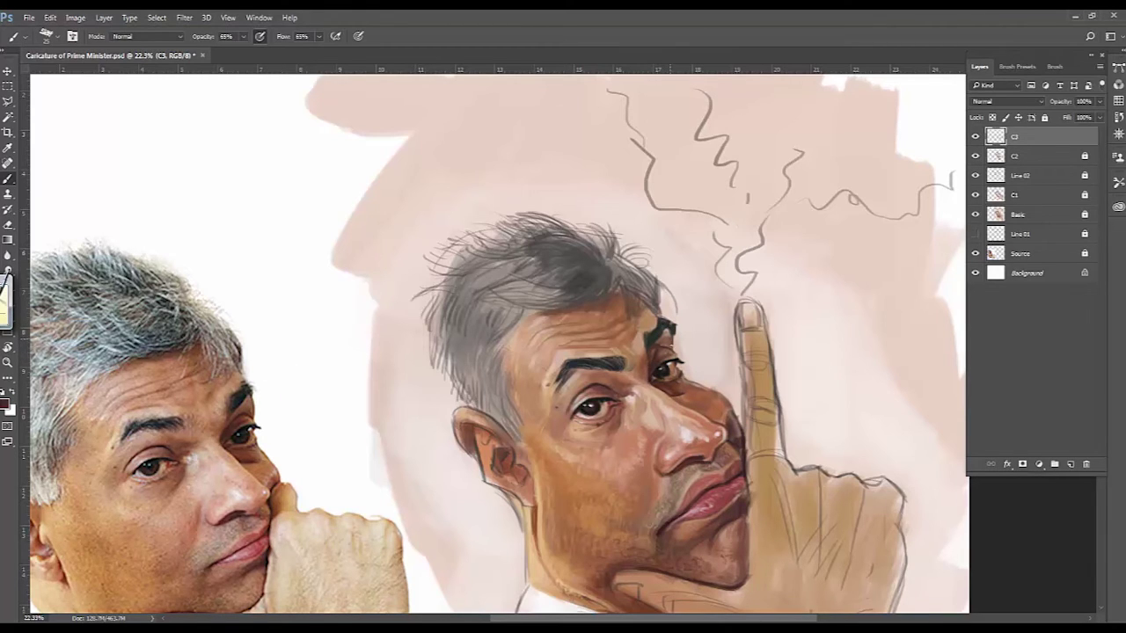
alt+click(256, 390)
drag(645, 327, 638, 347)
alt+click(200, 373)
alt+click(738, 410)
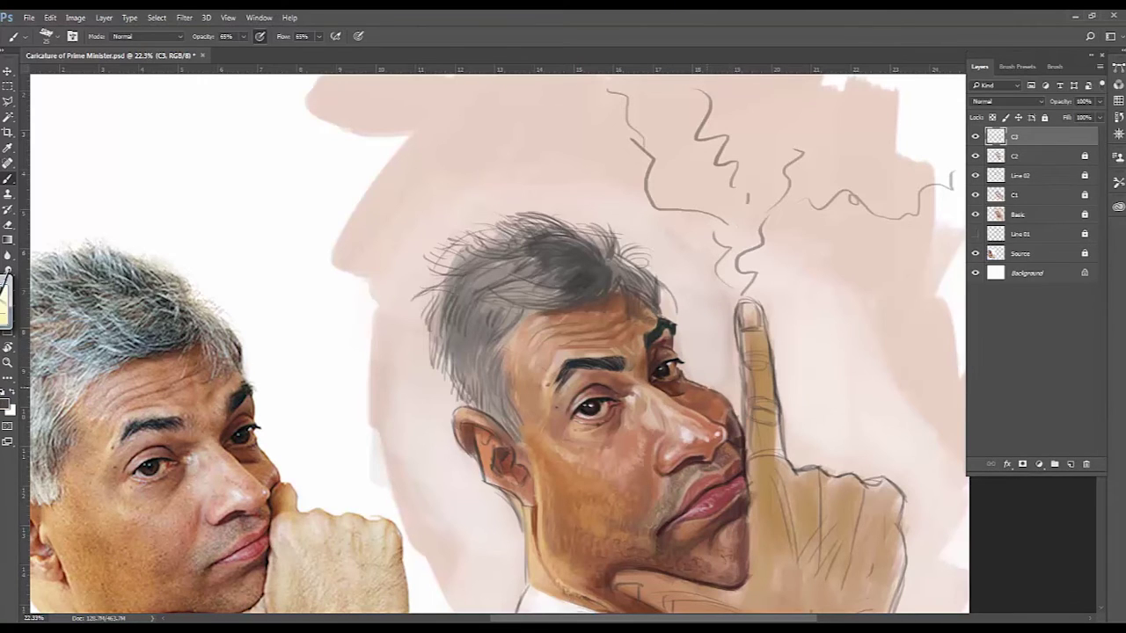
Brighten the side of the nose with light pink from the reference cheek.
alt+click(230, 481)
drag(658, 424, 657, 471)
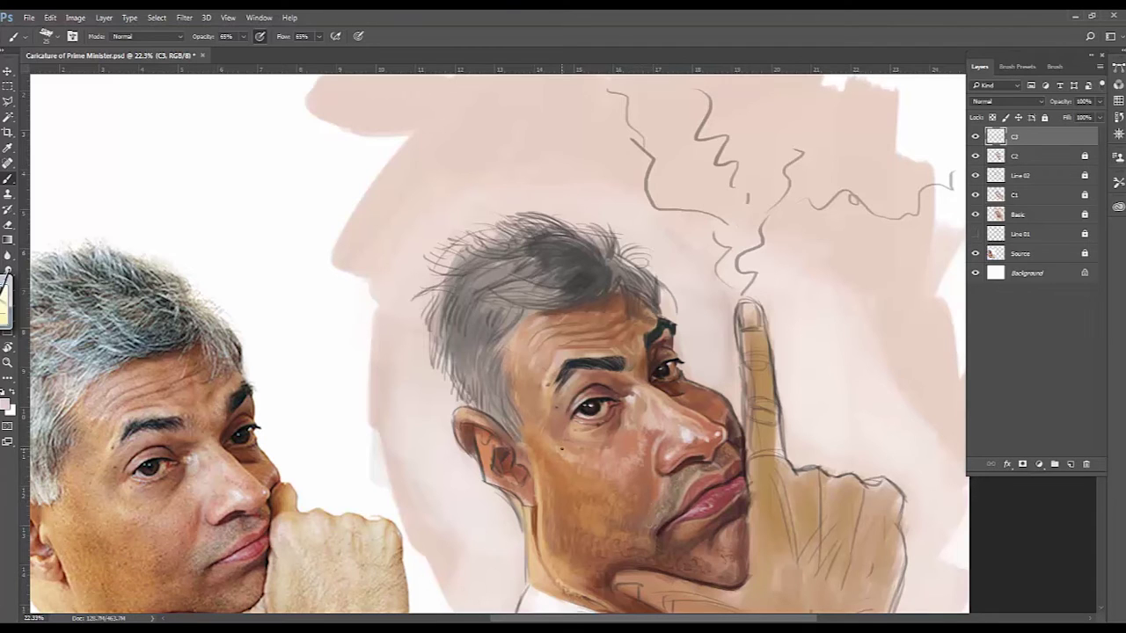
scroll(758, 341, down, 1)
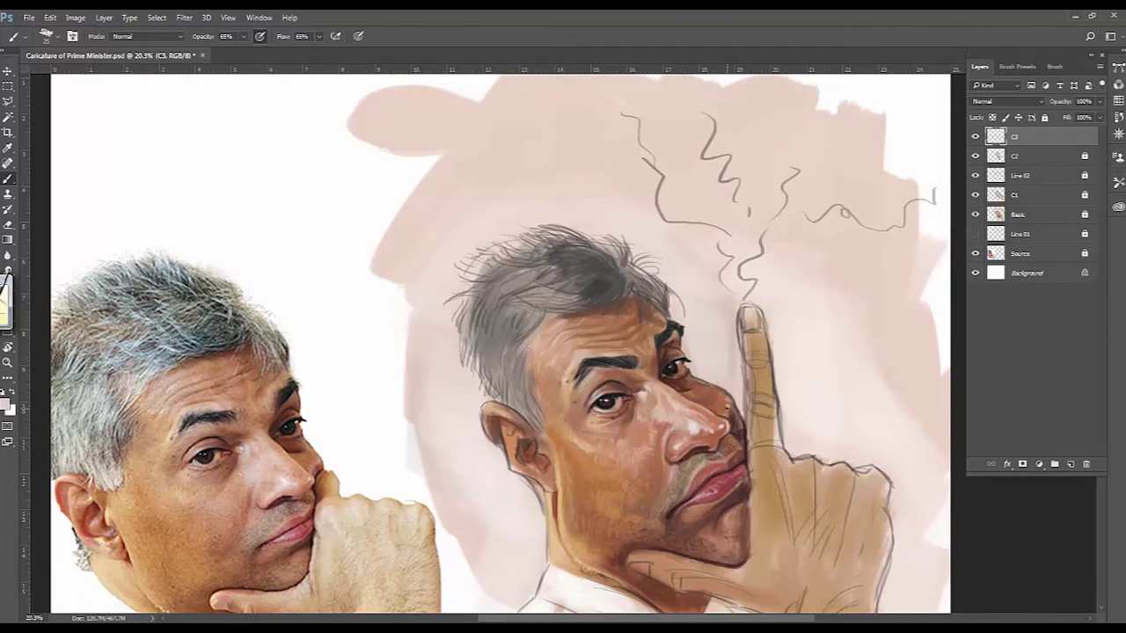
scroll(699, 378, down, 2)
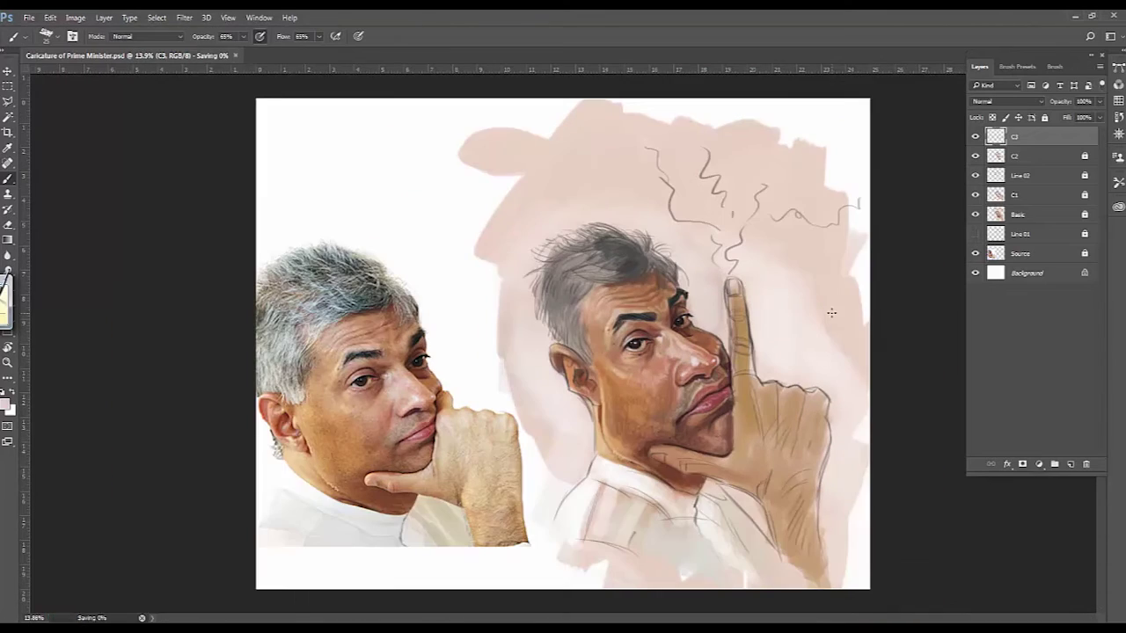
scroll(699, 379, up, 1)
scroll(699, 378, down, 2)
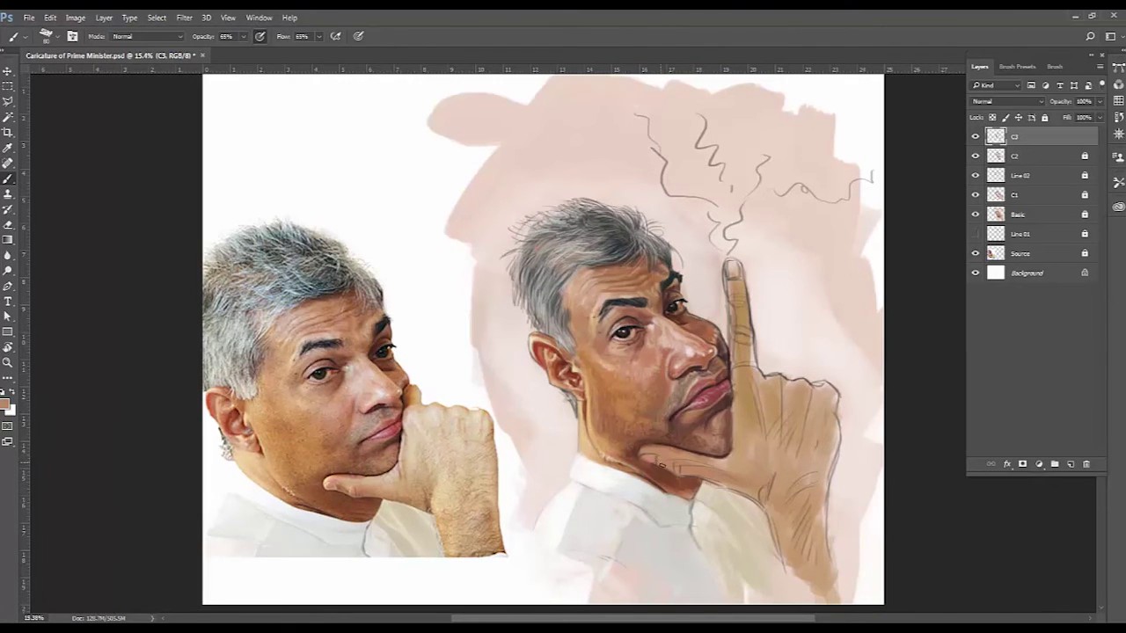
alt+click(662, 465)
Lighten the raised finger and hand with light skin tones using a smaller brush.
alt+click(651, 450)
key(bracketleft)
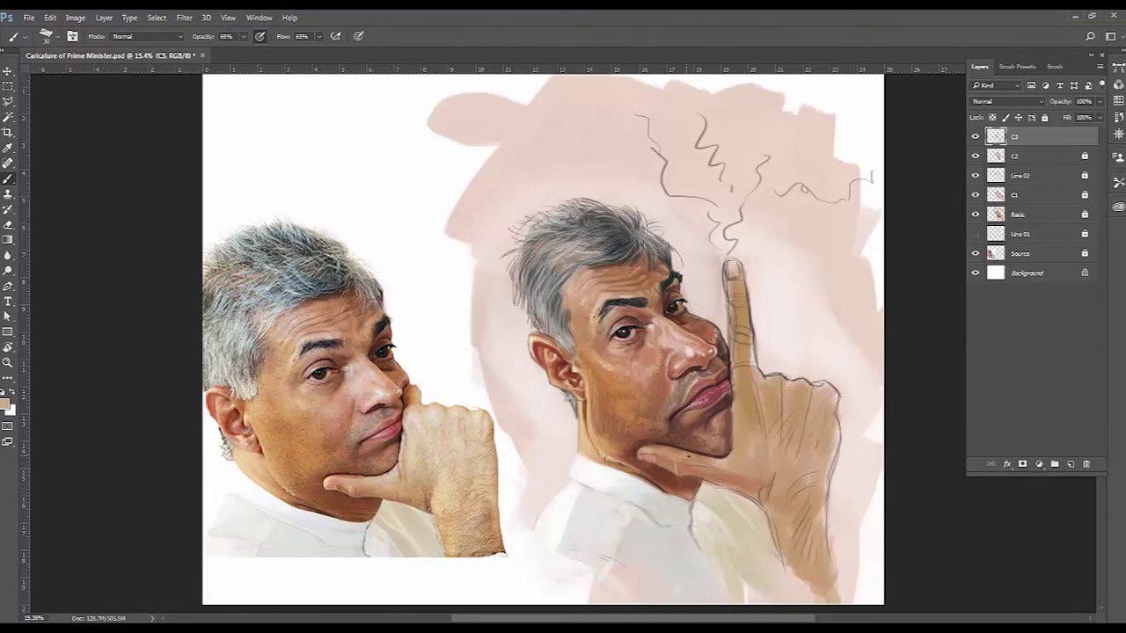
alt+click(757, 475)
alt+click(772, 488)
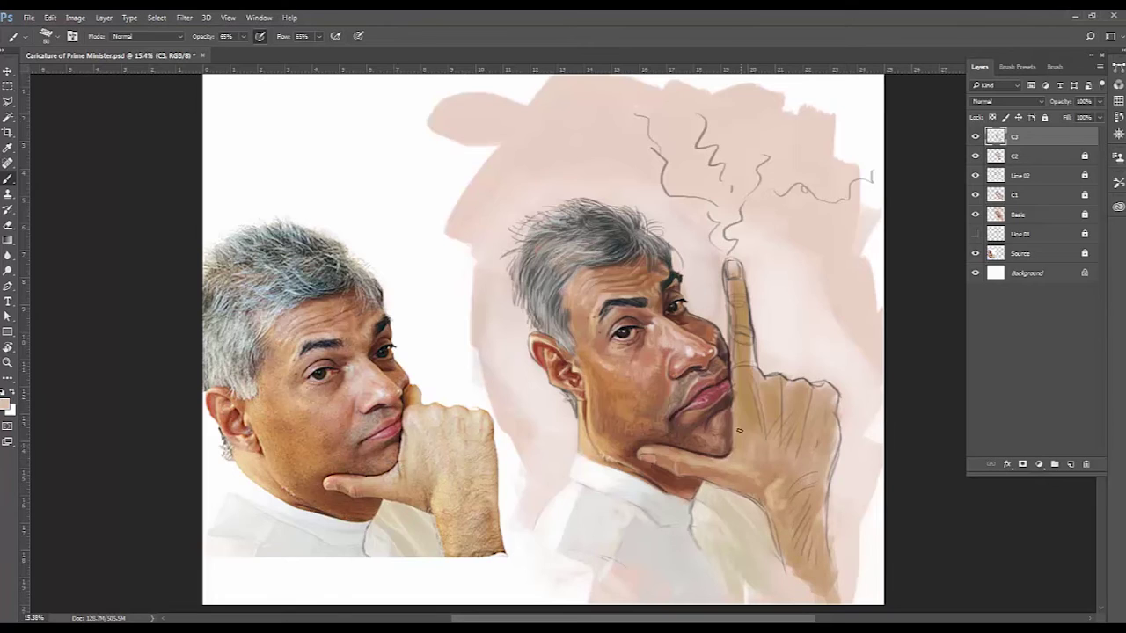
drag(734, 382, 736, 435)
alt+click(744, 374)
mouse_move(742, 373)
mouse_down()
mouse_move(747, 453)
mouse_move(796, 385)
mouse_move(805, 448)
mouse_up()
Paint the drawn hand's lower area with light and darker tones from the reference hand.
alt+click(427, 472)
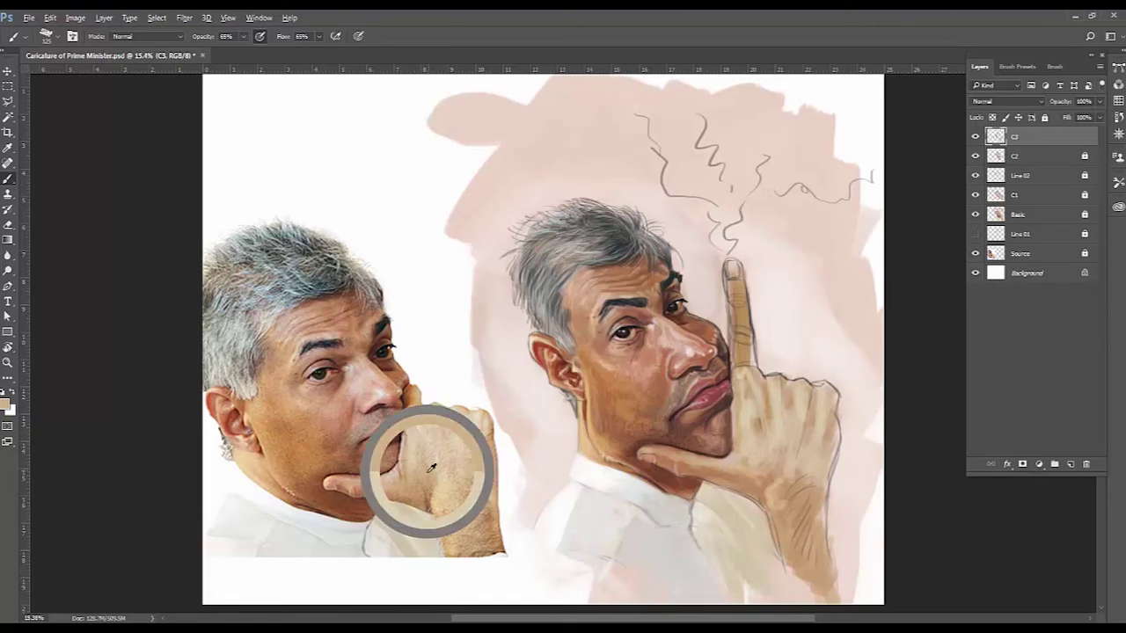
drag(774, 387, 820, 454)
alt+click(438, 490)
mouse_move(739, 479)
mouse_down()
mouse_move(783, 497)
mouse_move(796, 550)
mouse_up()
drag(801, 493, 823, 598)
alt+click(486, 551)
drag(792, 563, 818, 603)
mouse_move(739, 374)
mouse_down()
mouse_move(731, 265)
mouse_move(725, 291)
mouse_move(750, 327)
mouse_move(754, 365)
mouse_up()
Darken the raised finger's right edge and shade the knuckle toward the wrist.
alt+click(426, 394)
drag(738, 308, 738, 406)
alt+click(744, 352)
alt+click(739, 373)
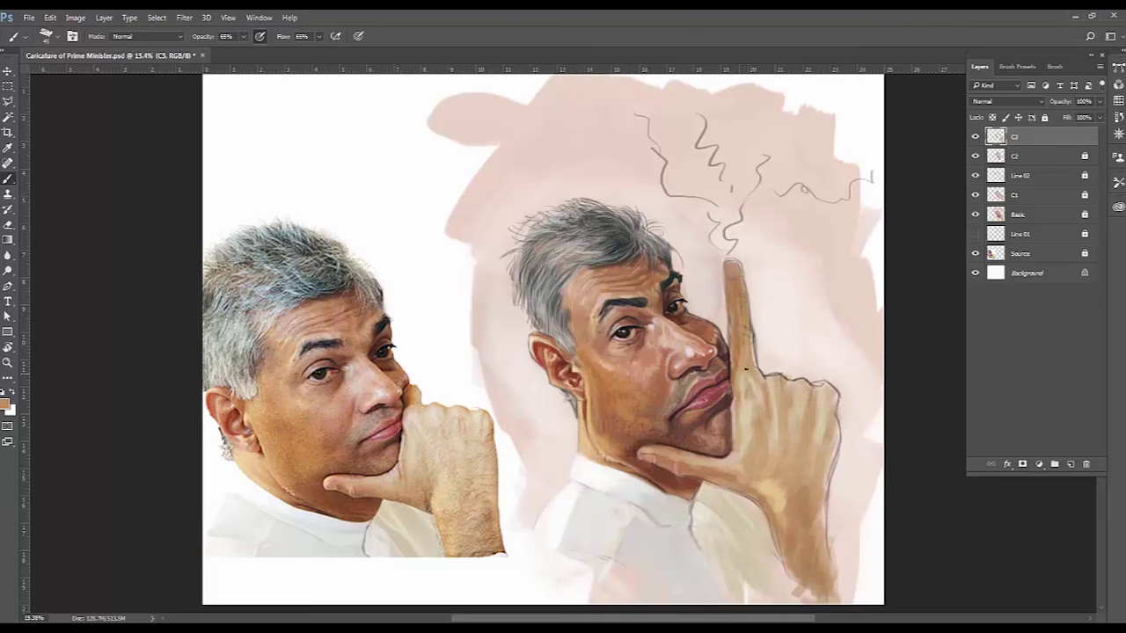
mouse_move(783, 385)
mouse_down()
mouse_move(811, 387)
mouse_move(834, 409)
mouse_move(831, 491)
mouse_up()
key(bracketleft)
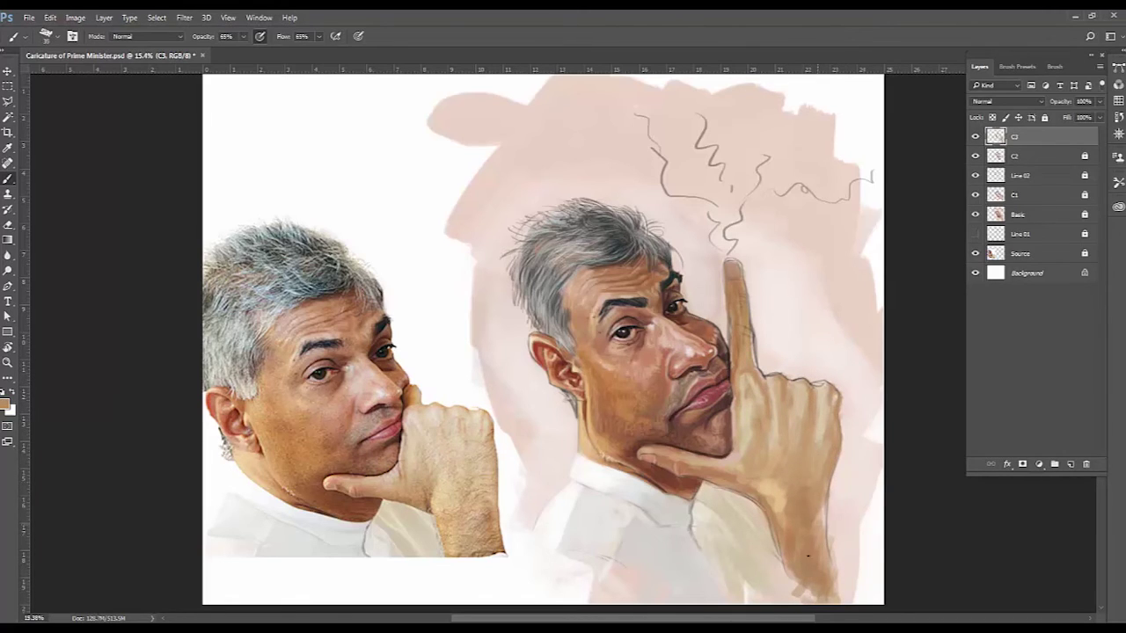
Add short dark strokes at the base and bottom of the drawn hand.
alt+click(442, 537)
drag(777, 566, 782, 598)
alt+click(766, 536)
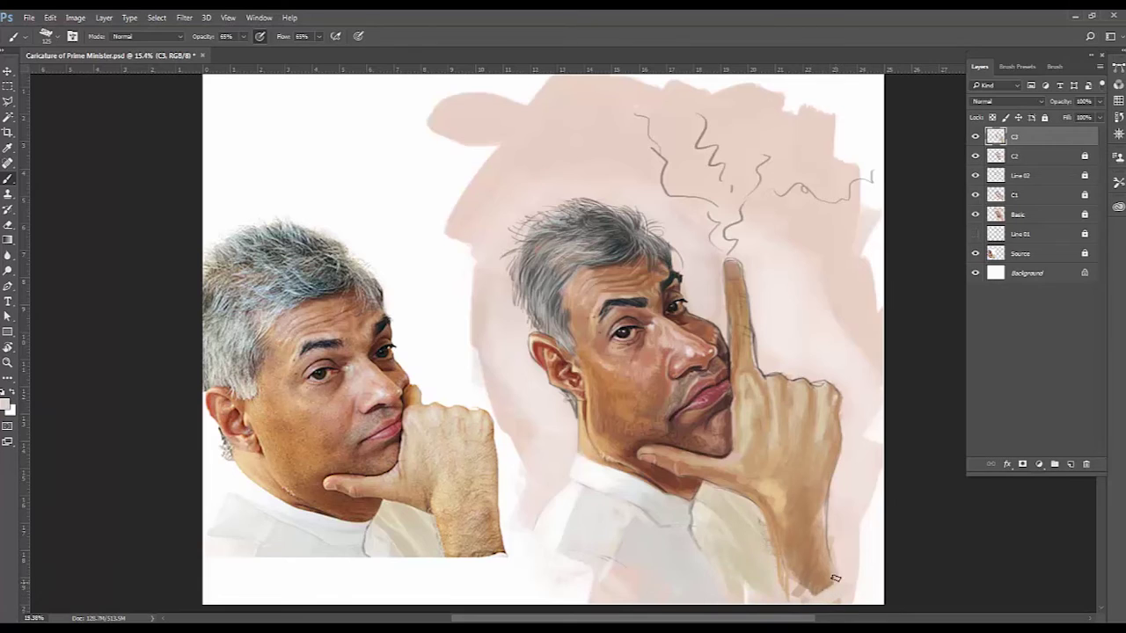
drag(847, 592, 832, 556)
alt+click(492, 551)
key(bracketleft)
key(bracketleft)
key(bracketleft)
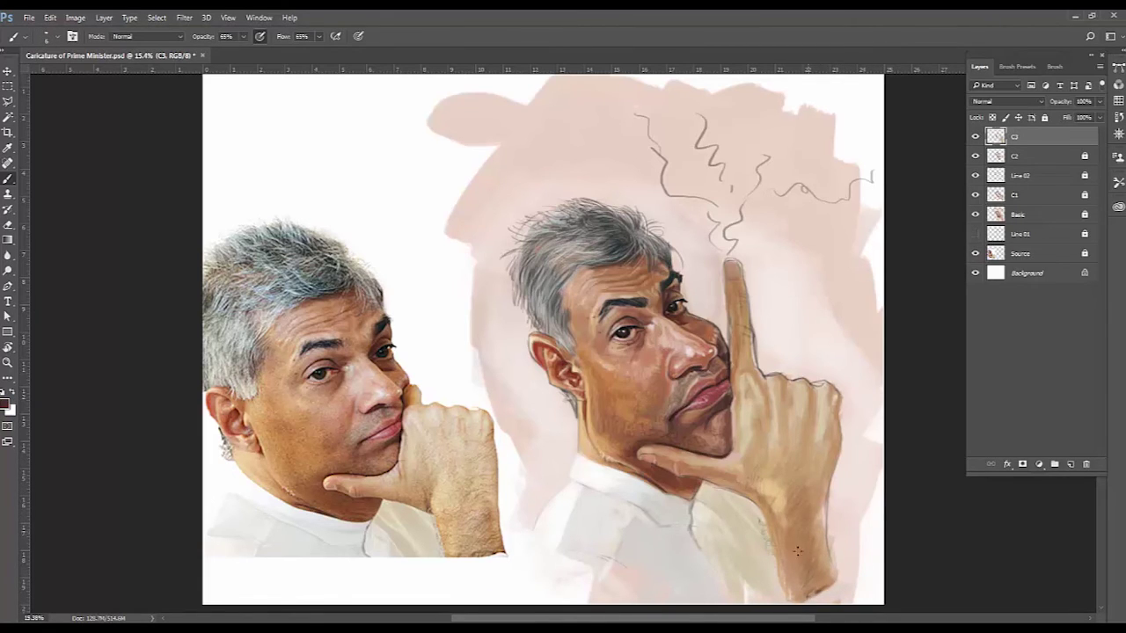
Sample light tan, pinkish and darker tan tones from the reference and drawn hands.
alt+click(444, 409)
alt+click(755, 339)
alt+click(439, 411)
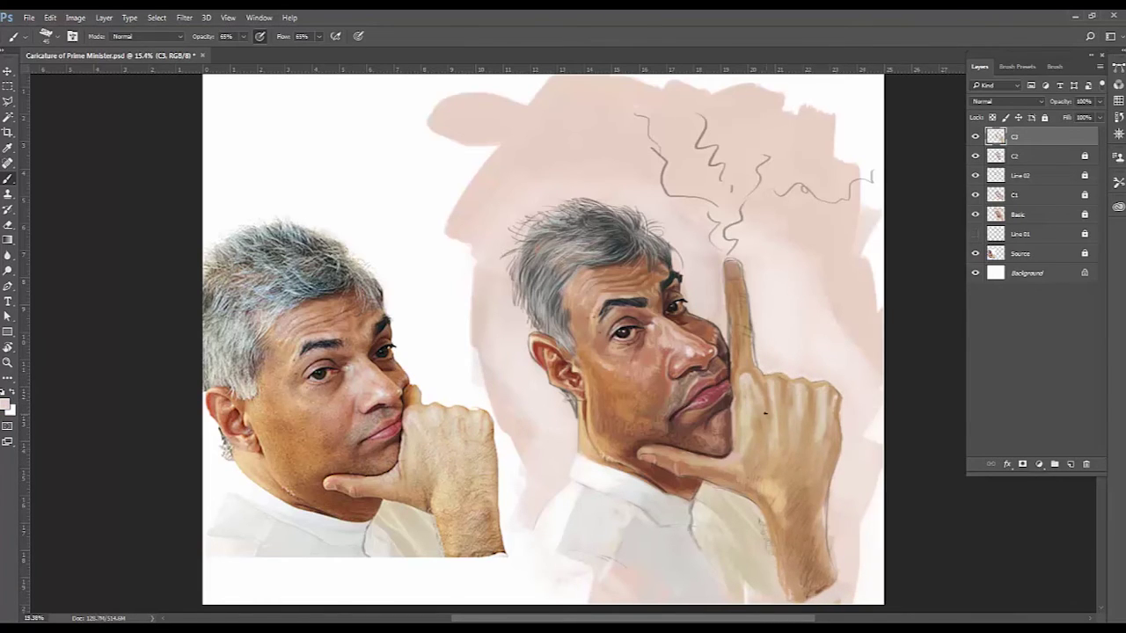
alt+click(771, 428)
alt+click(743, 395)
alt+click(401, 477)
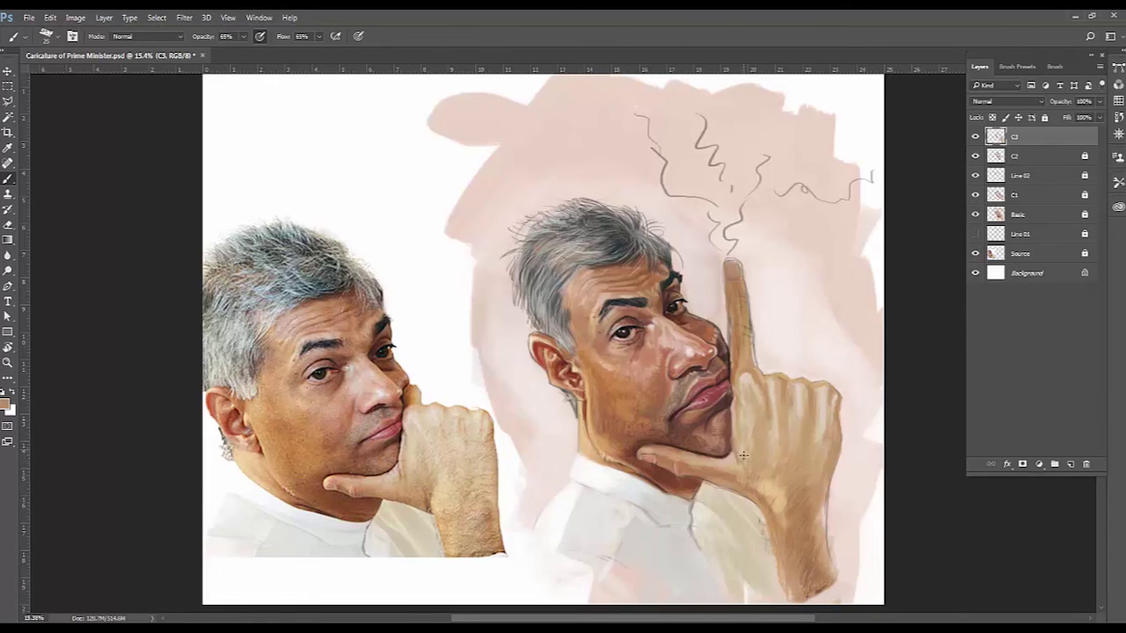
alt+click(427, 504)
Refine the fingertip with dark brown and pinkish tones and the finger with lighter beige.
alt+click(732, 270)
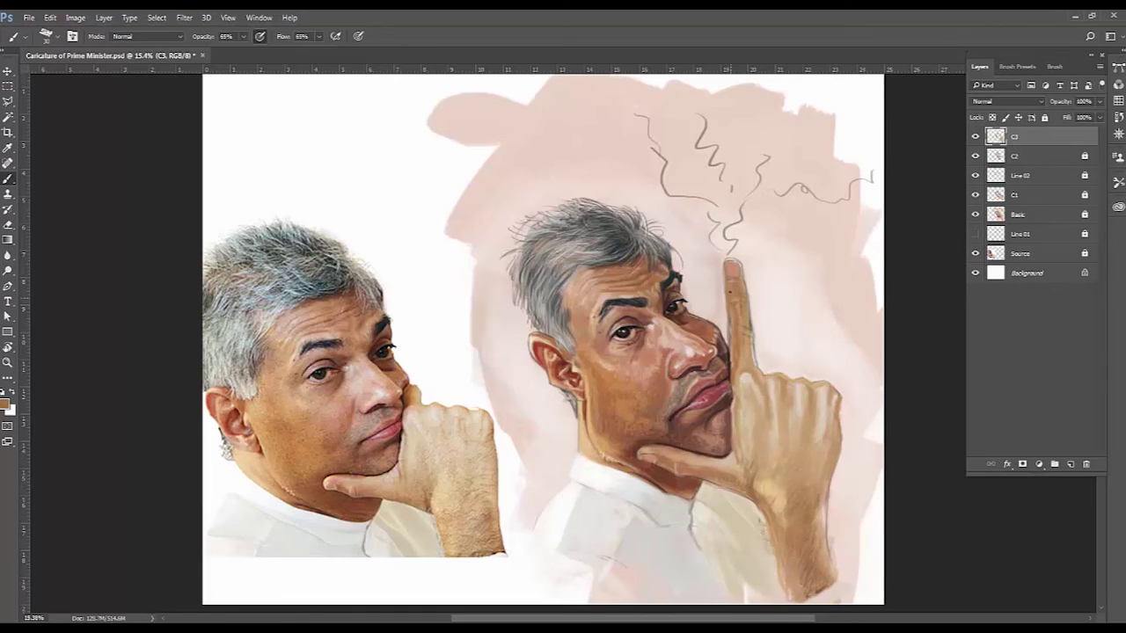
alt+click(743, 327)
alt+click(754, 298)
alt+click(728, 273)
alt+click(743, 361)
alt+click(753, 413)
scroll(765, 233, down, 2)
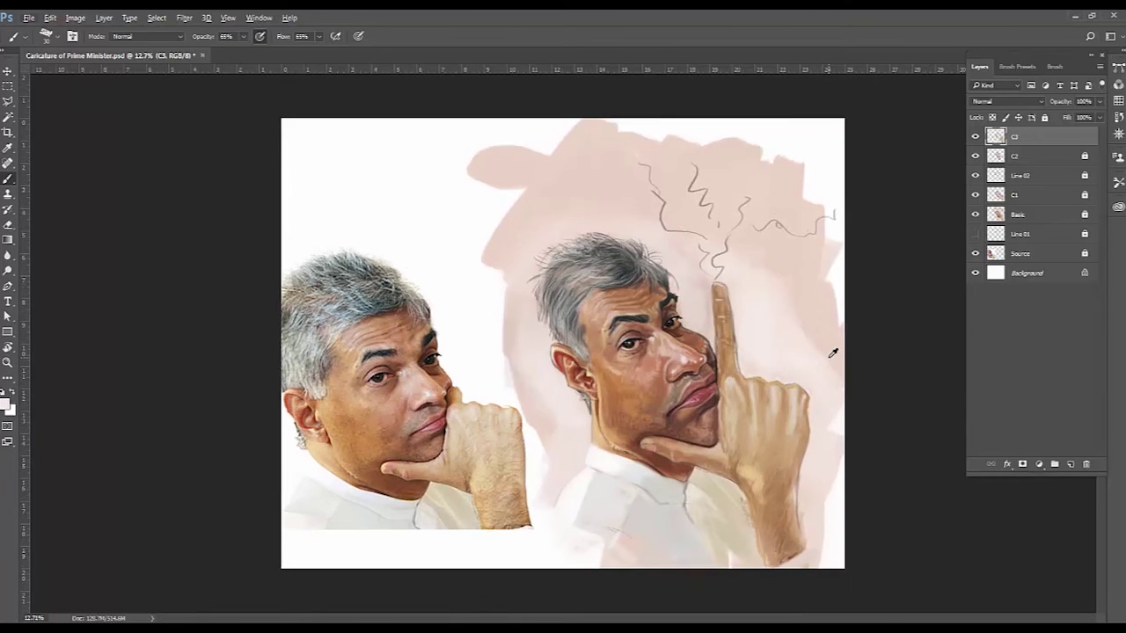
Save the painting and brush the smoke trail above the fingertip lighter and smoother.
alt+click(724, 387)
alt+click(840, 275)
key(ctrl+s)
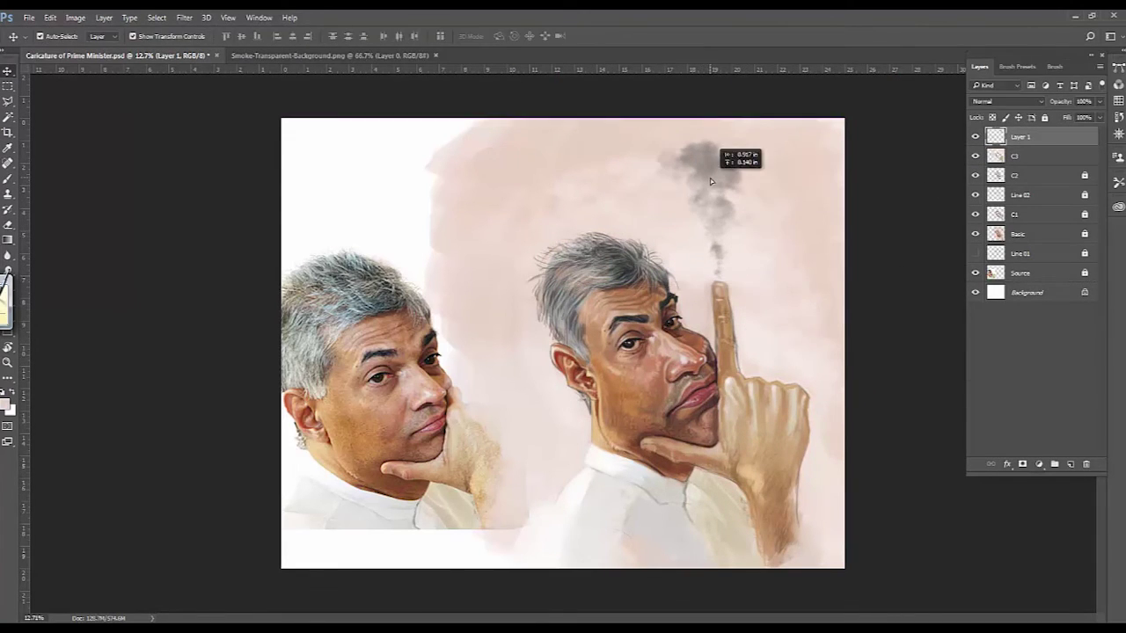
drag(719, 272, 706, 198)
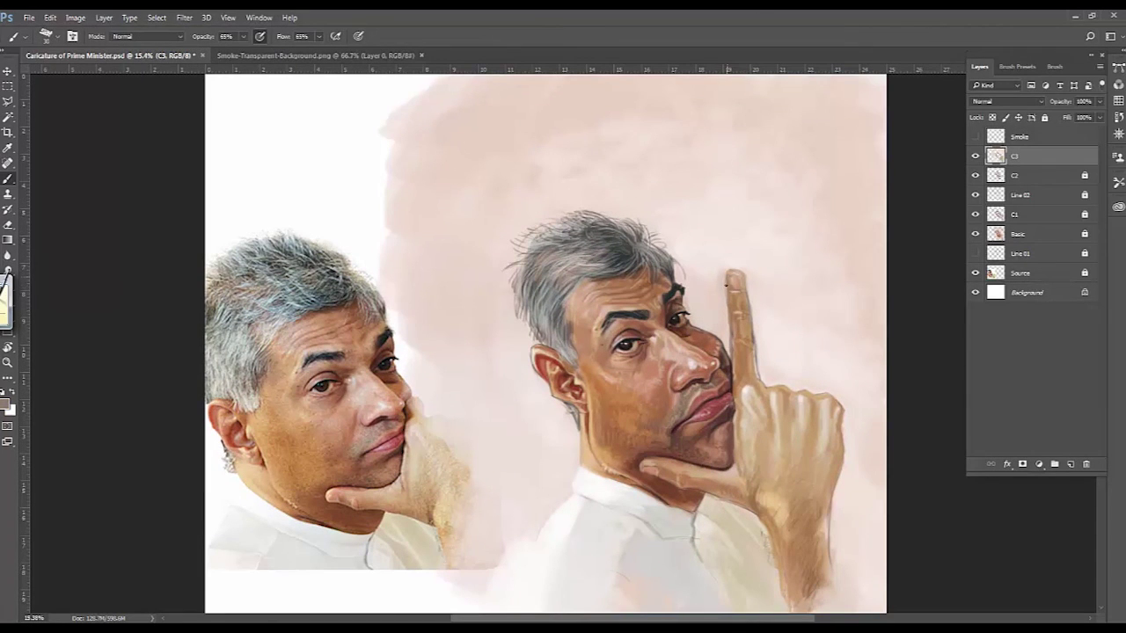
alt+click(740, 273)
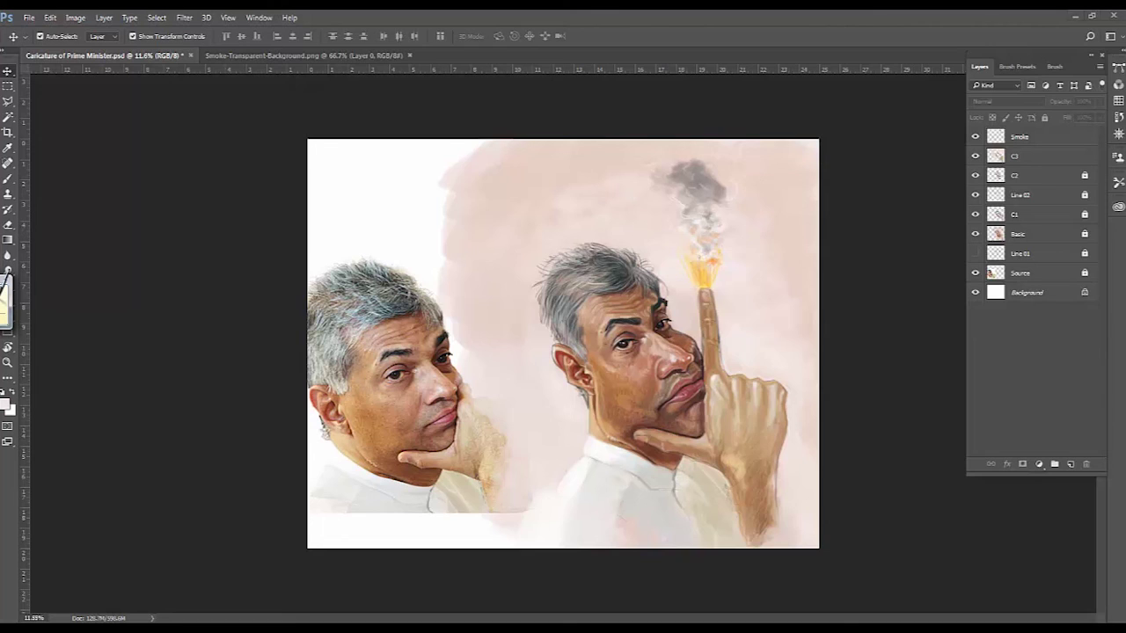
On the Smoke layer, paint pale wisps around the column and soften the dark top blob with grey.
click(1036, 139)
key(b)
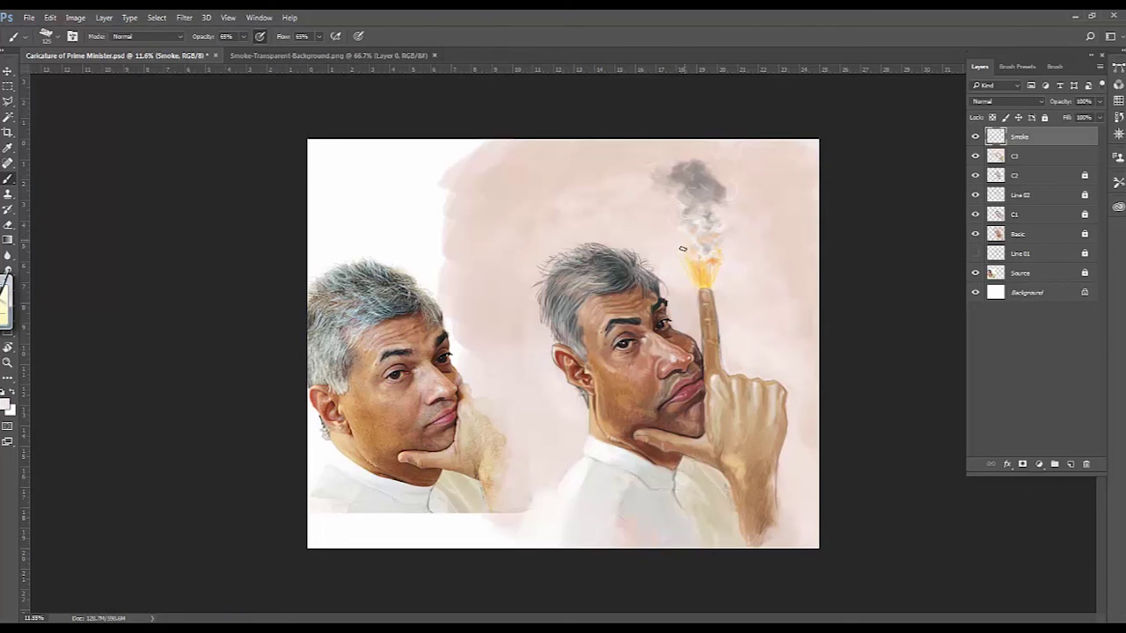
drag(658, 237, 704, 200)
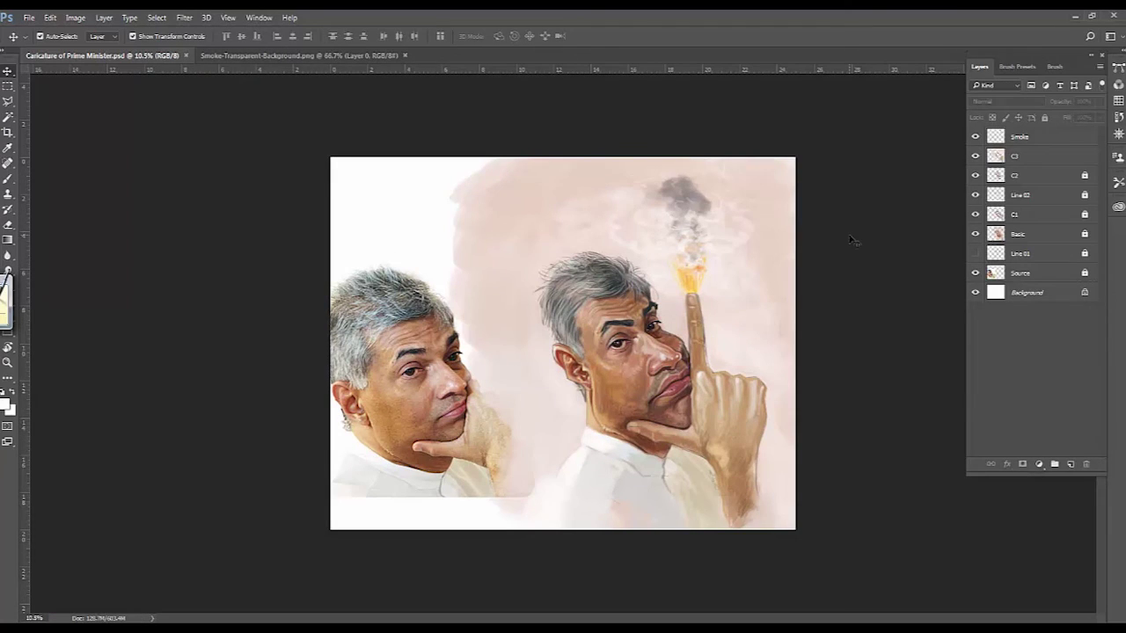
alt+click(678, 188)
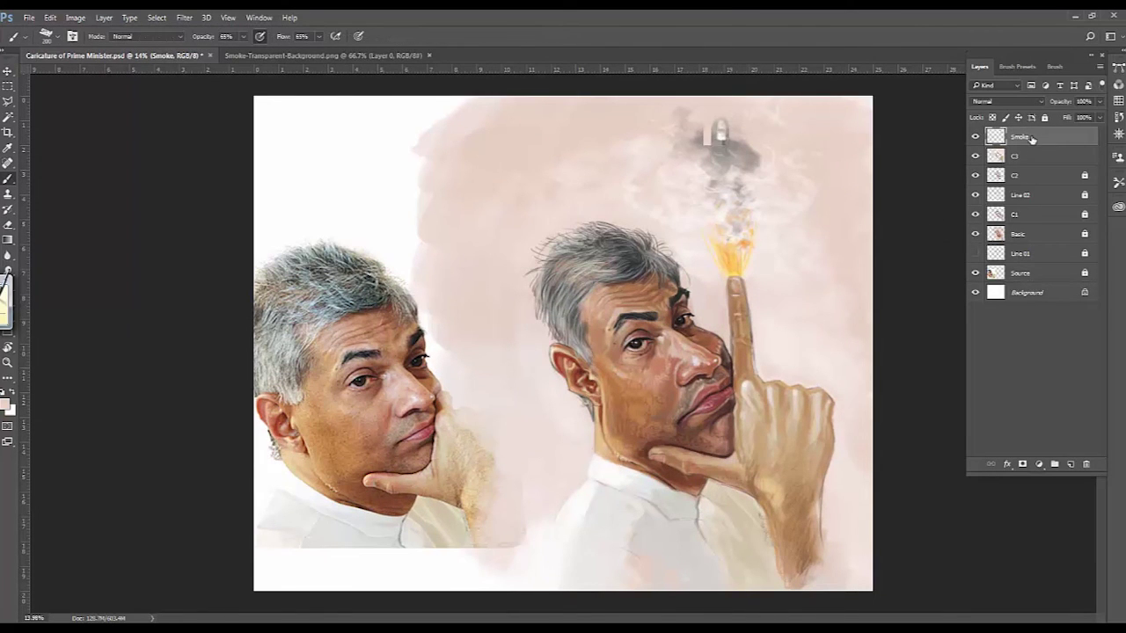
drag(719, 142, 709, 144)
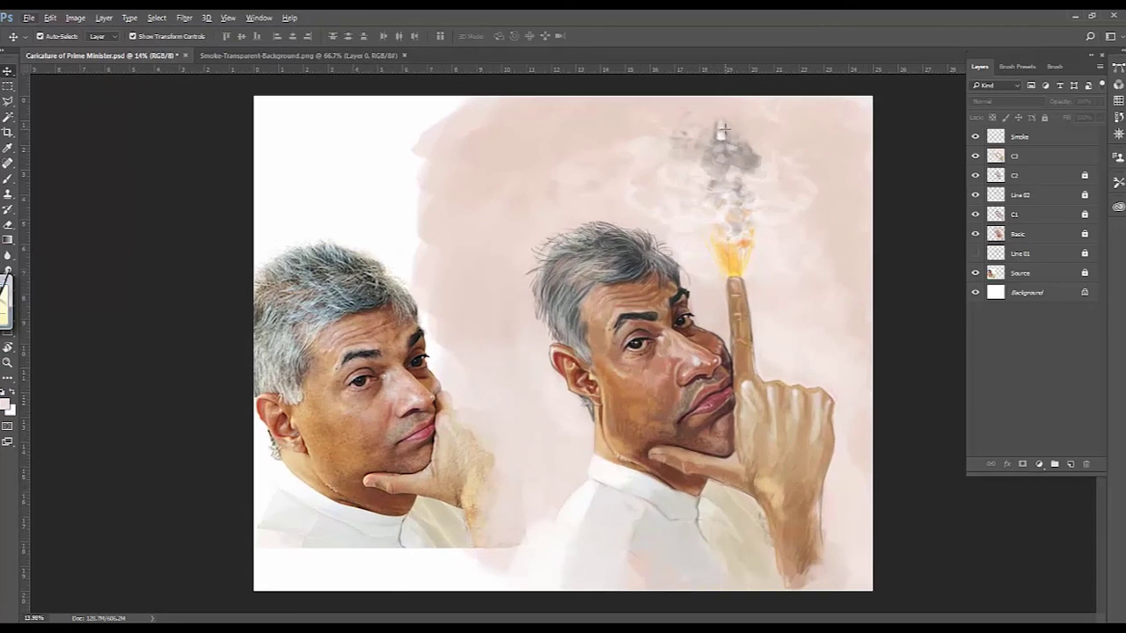
key(b)
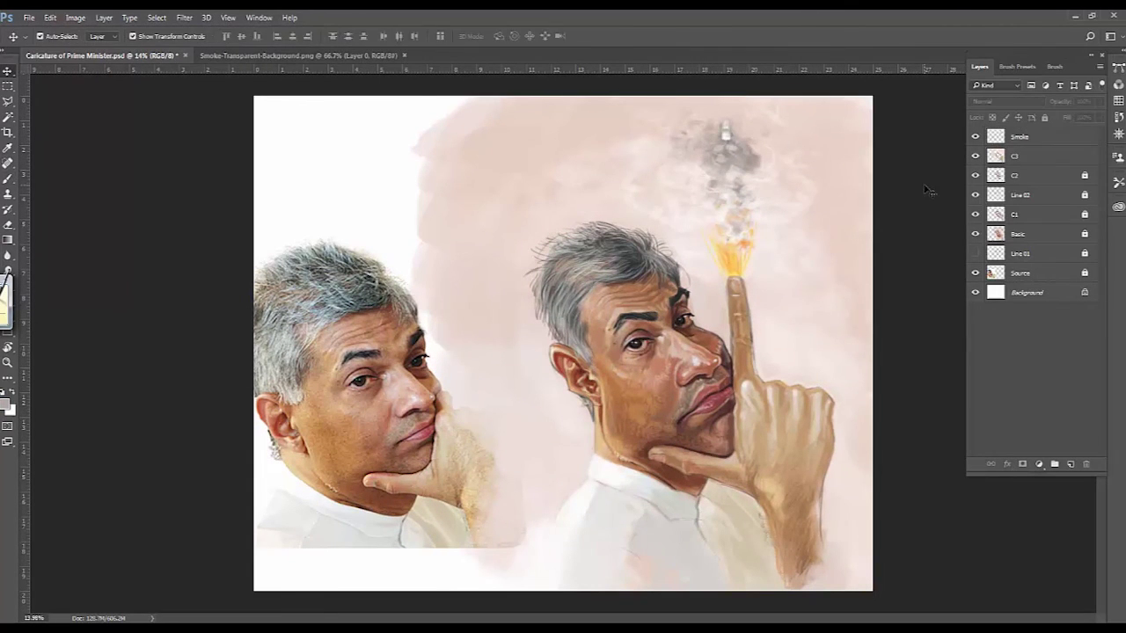